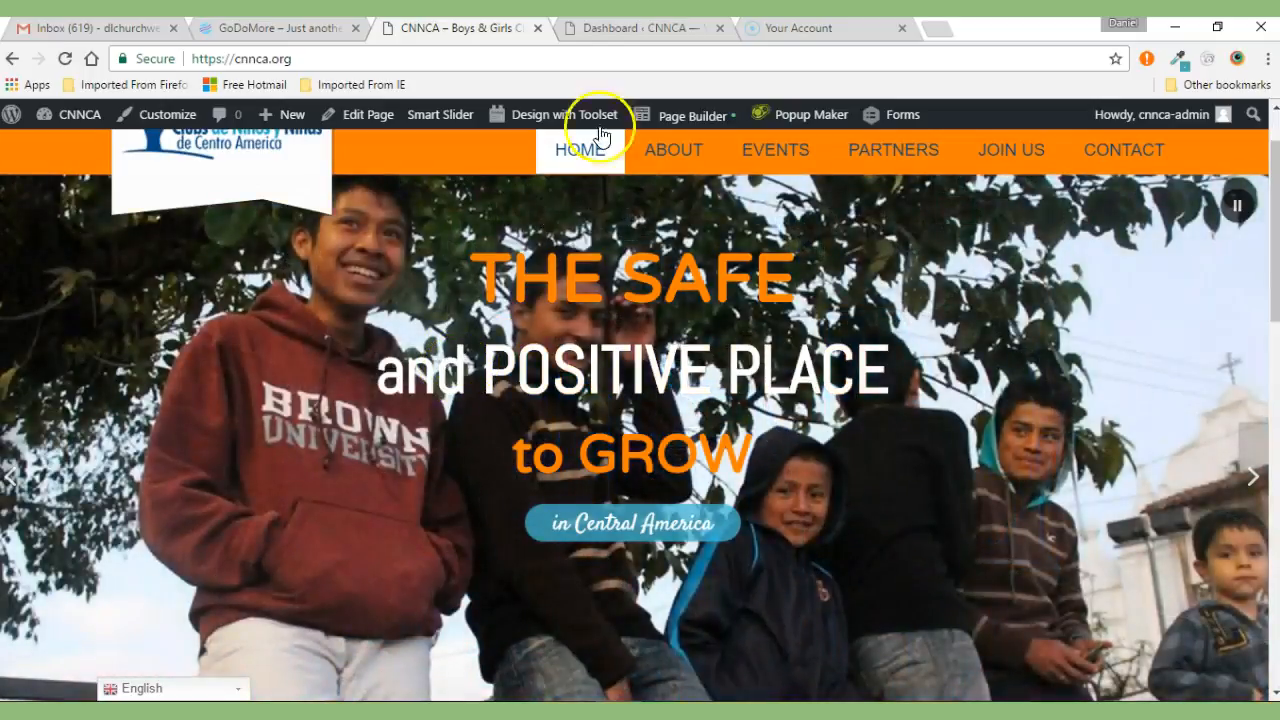
- Open the Home Slider for editing in Smart Slider from the CNNCA site's WordPress dashboard
left_click(618, 33)
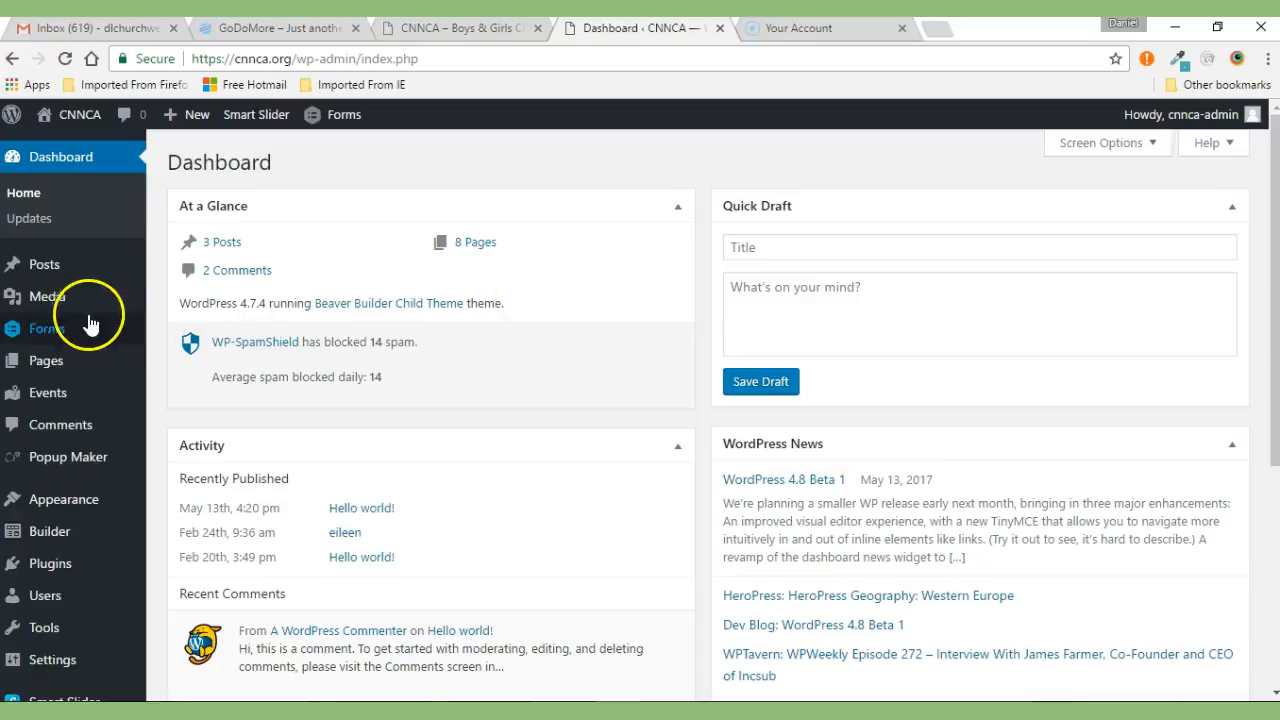
left_click_drag(1274, 150, 1274, 370)
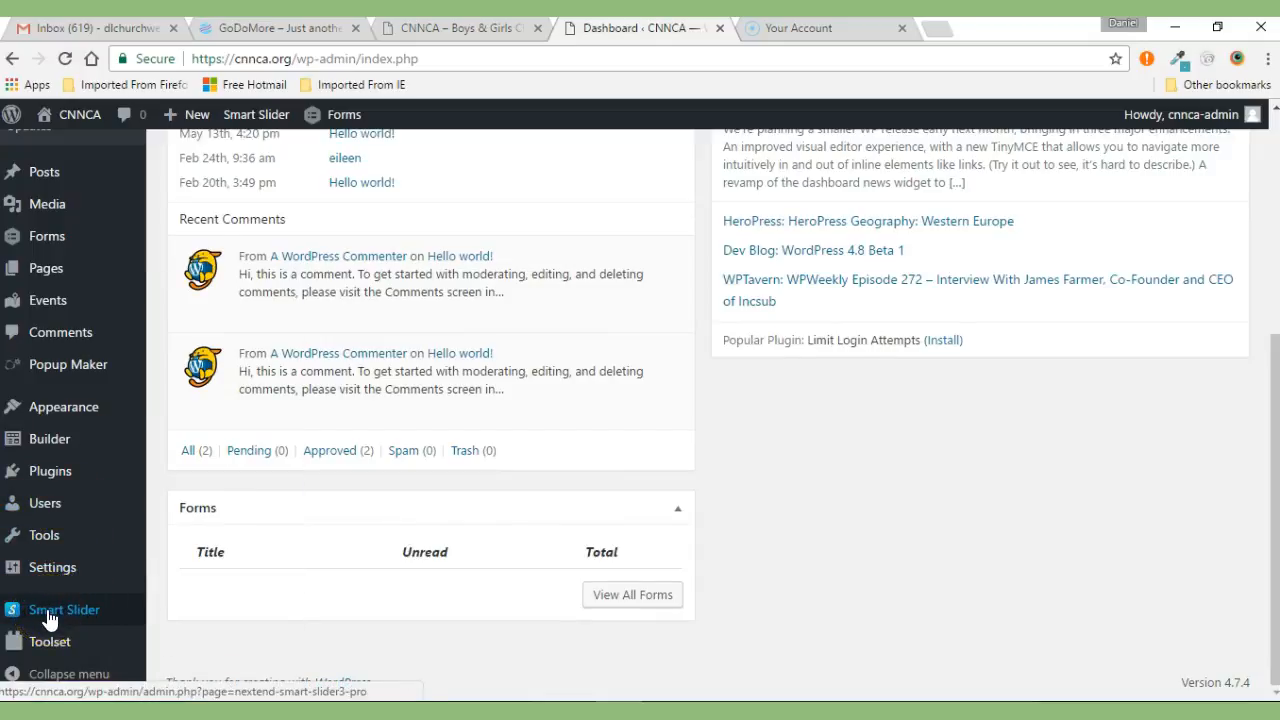
mouse_move(128, 580)
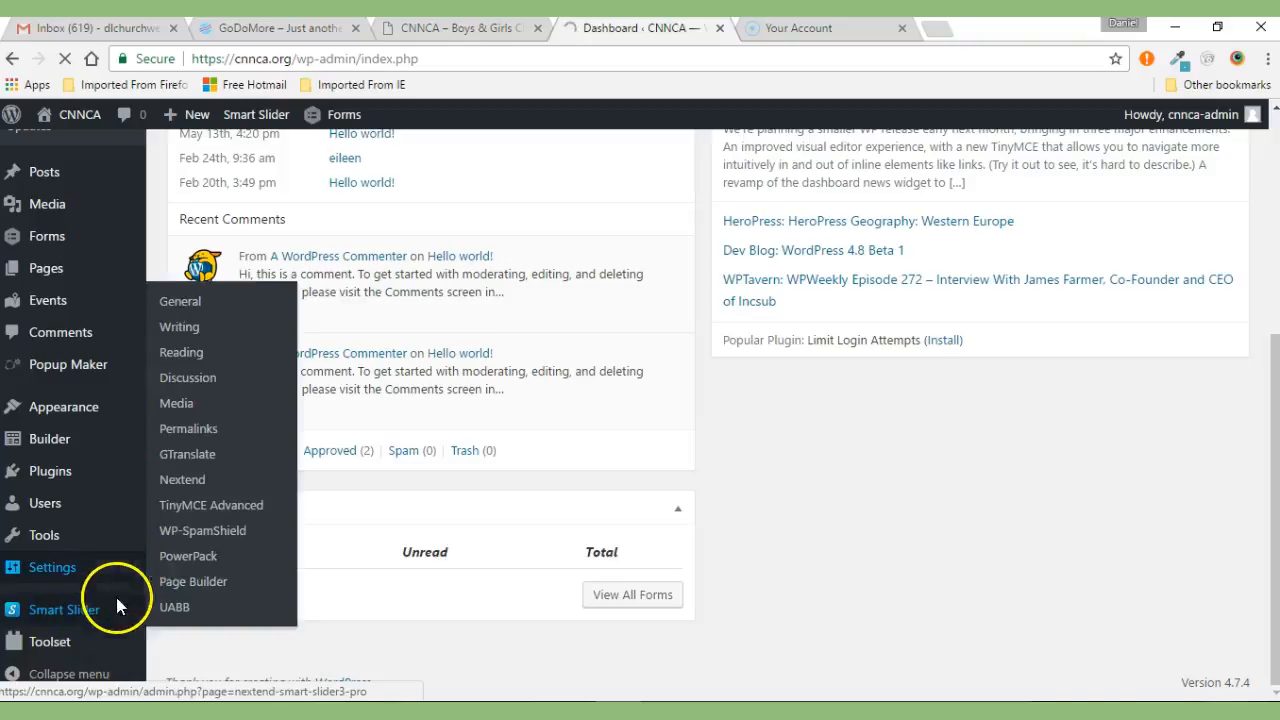
left_click(95, 618)
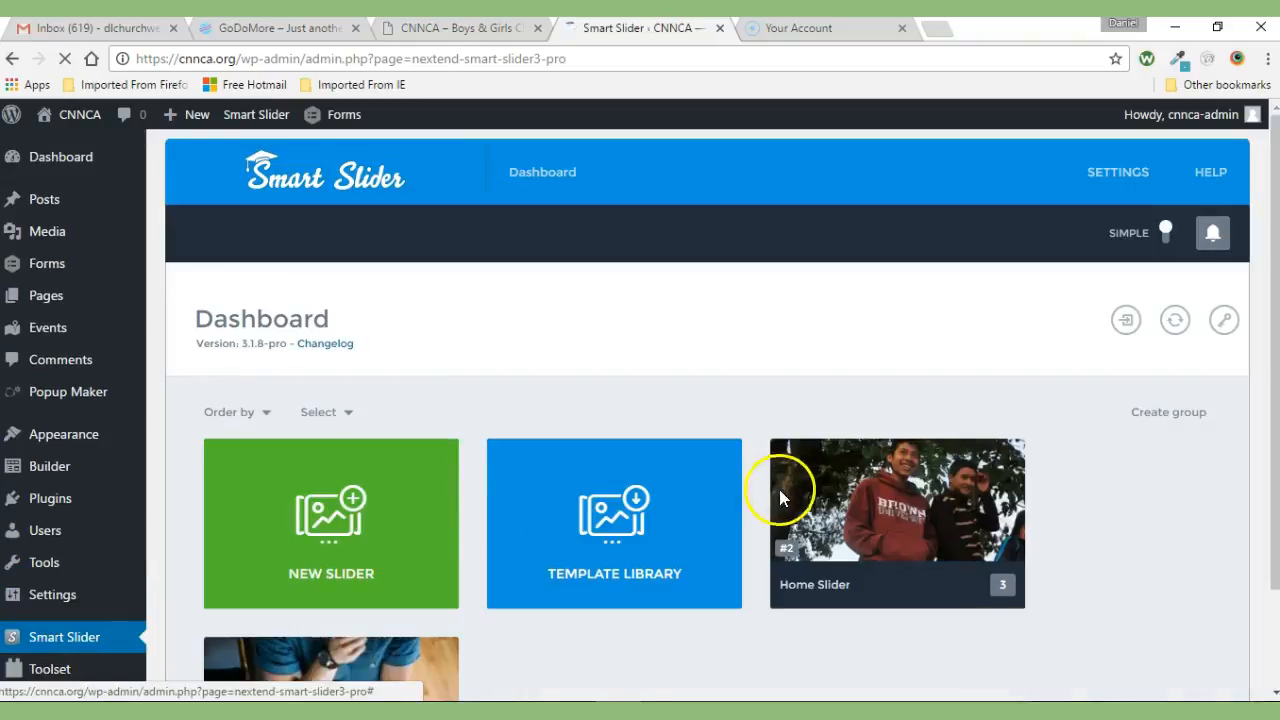
left_click_drag(1274, 224, 1273, 313)
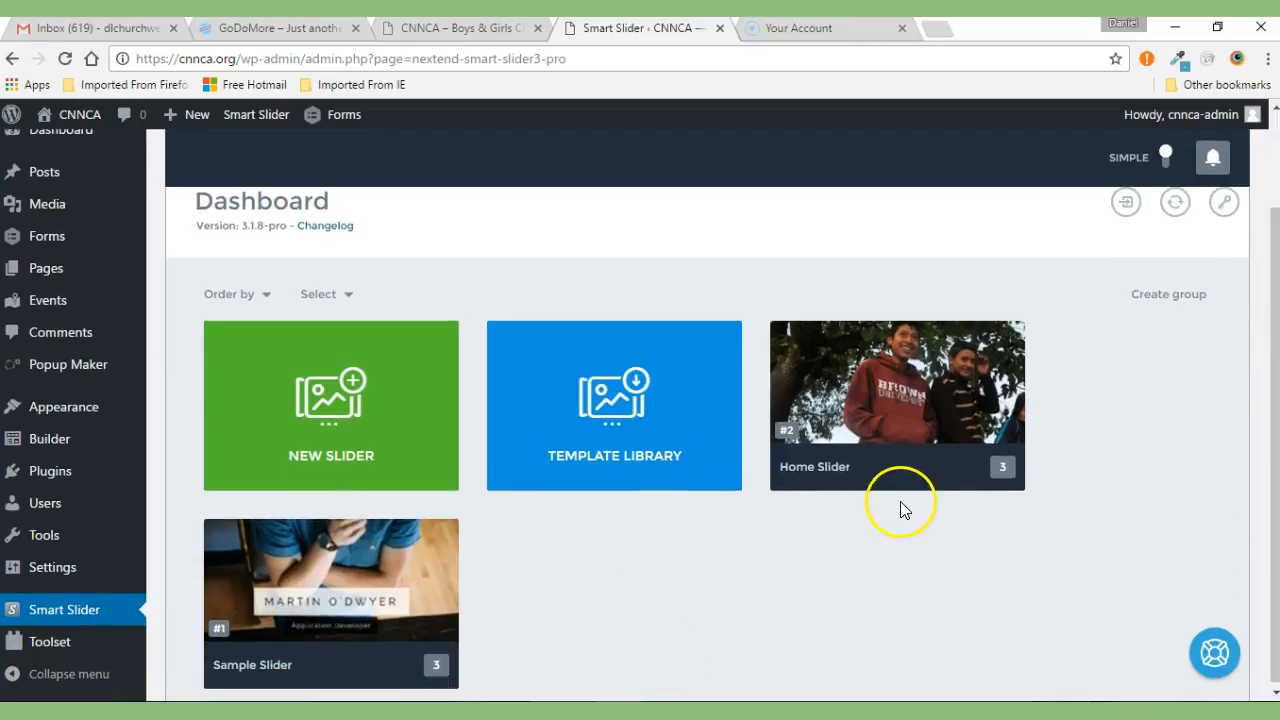
mouse_move(900, 477)
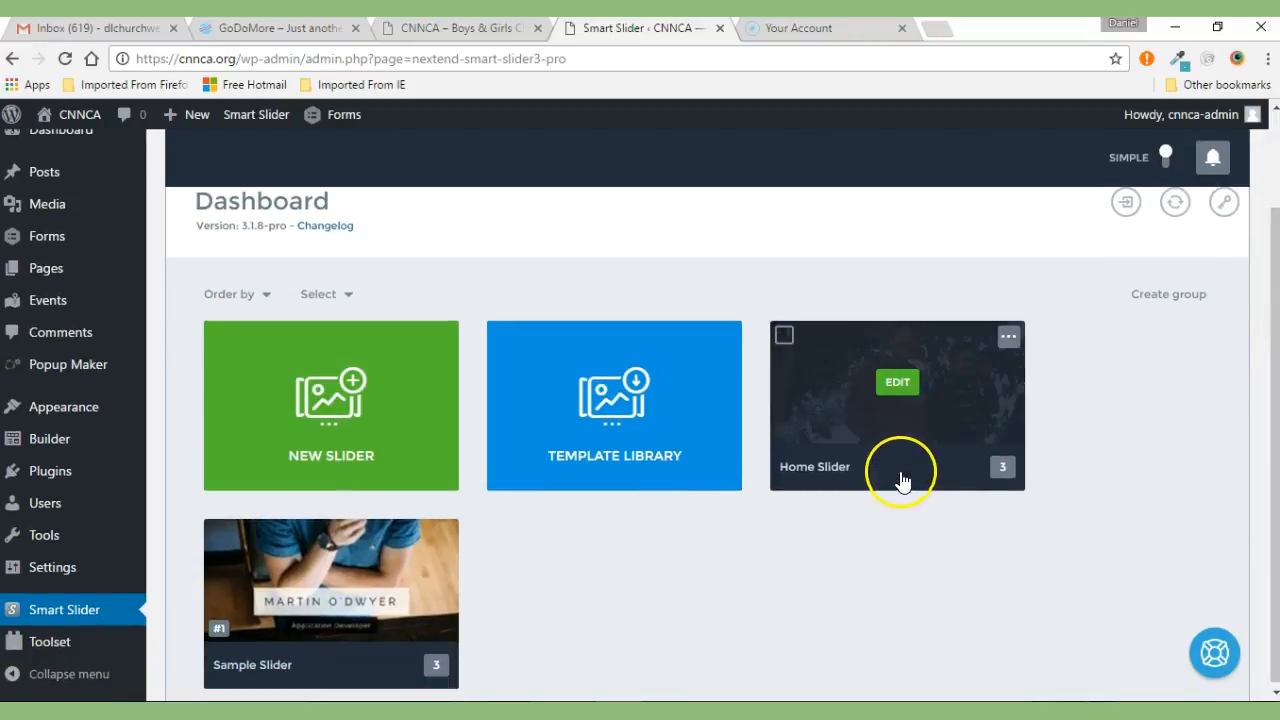
left_click(895, 385)
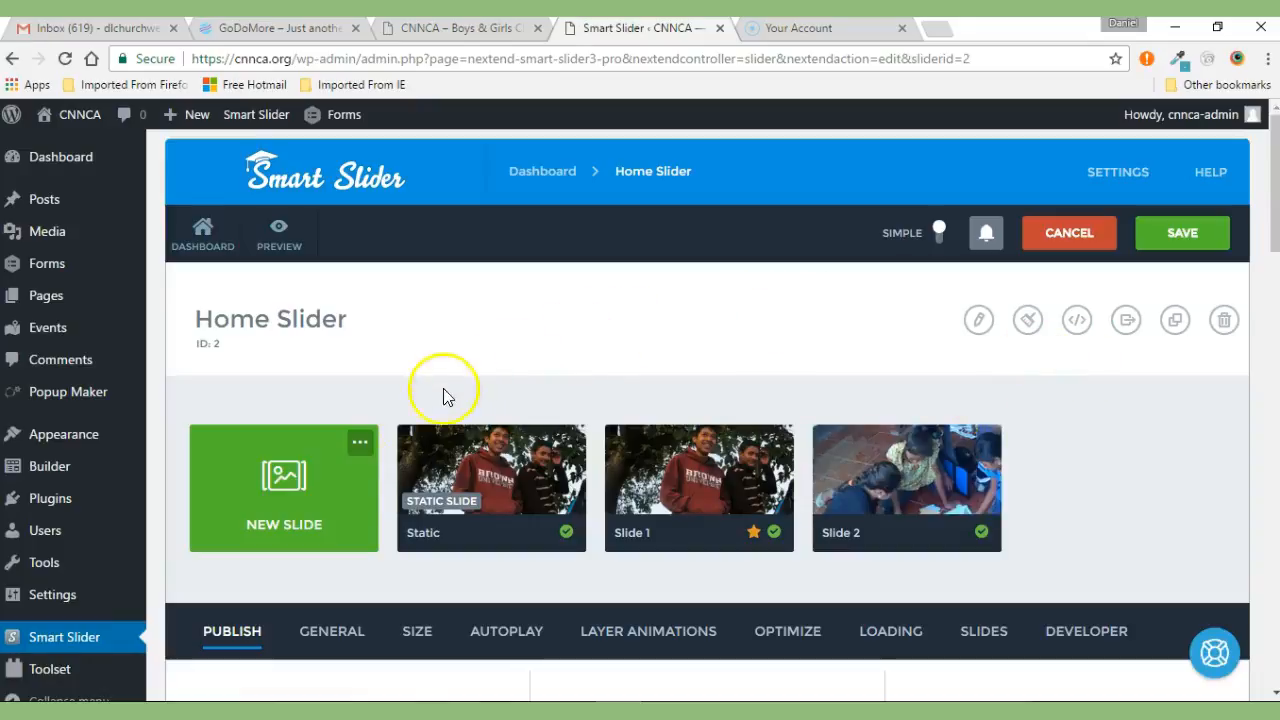
- Open Slide 1's background image chooser and switch from the media library to file uploading
left_click(459, 555)
mouse_move(694, 548)
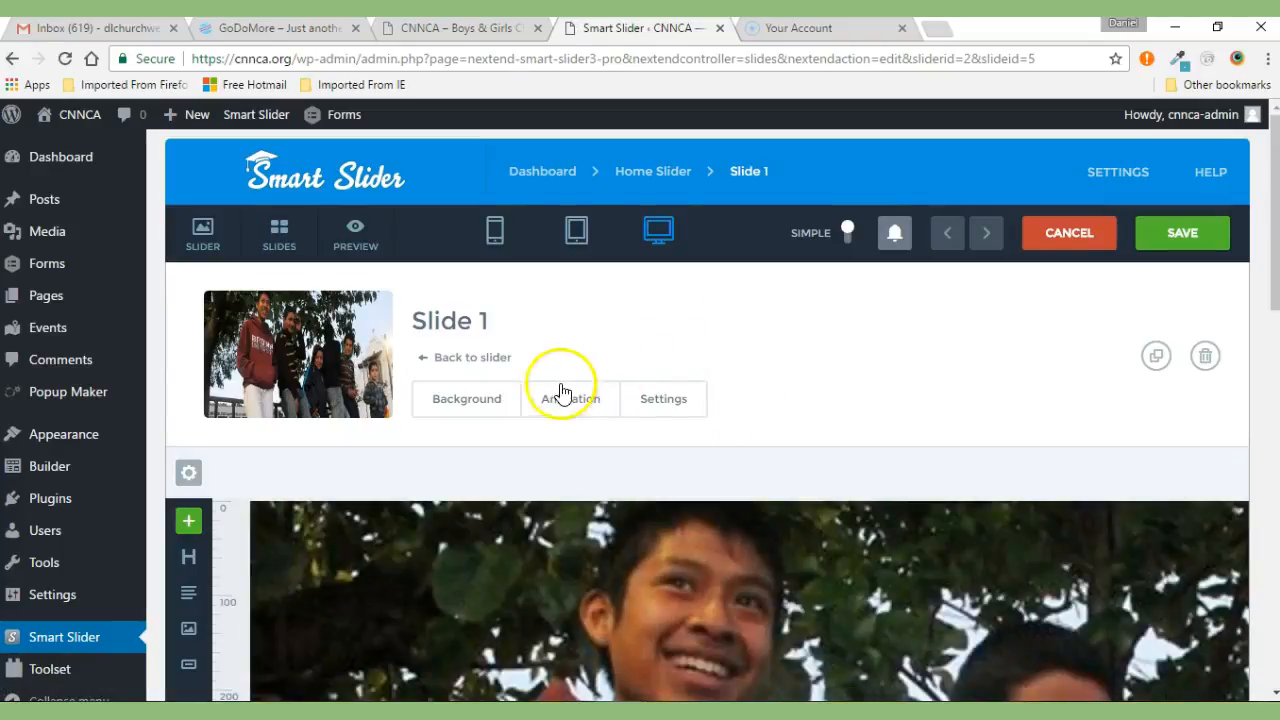
left_click(467, 402)
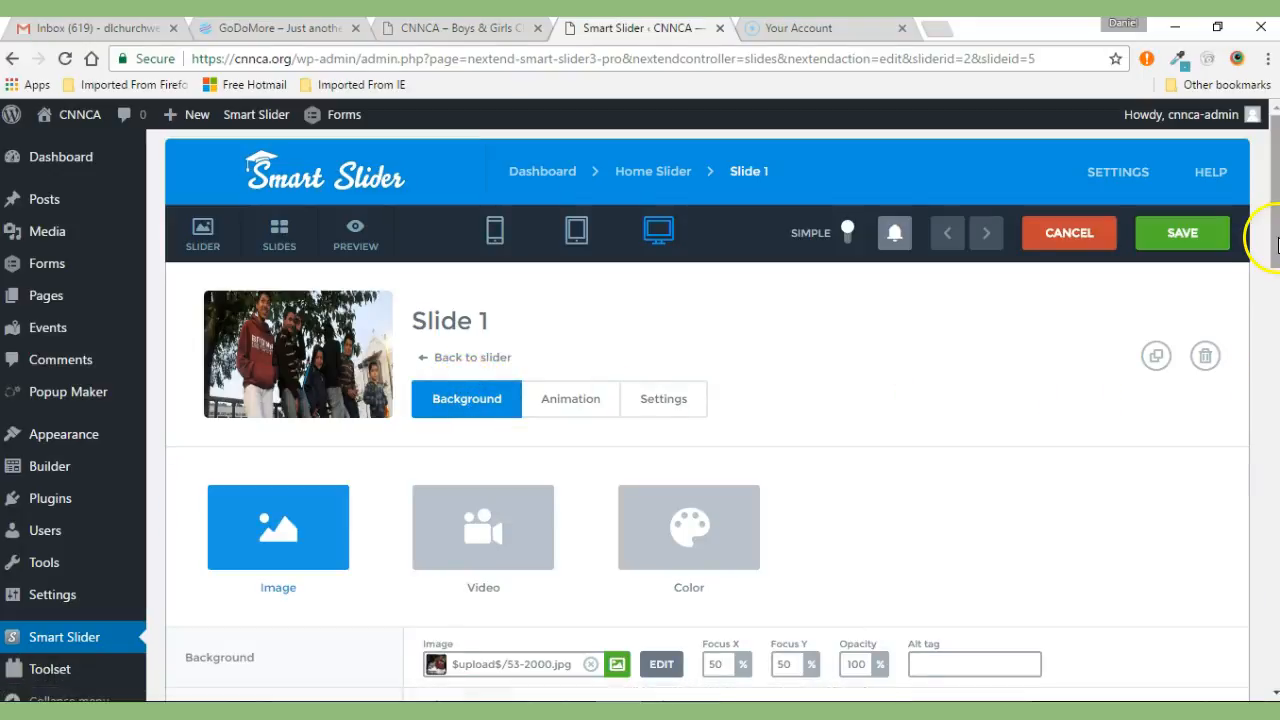
left_click_drag(1276, 245, 1276, 293)
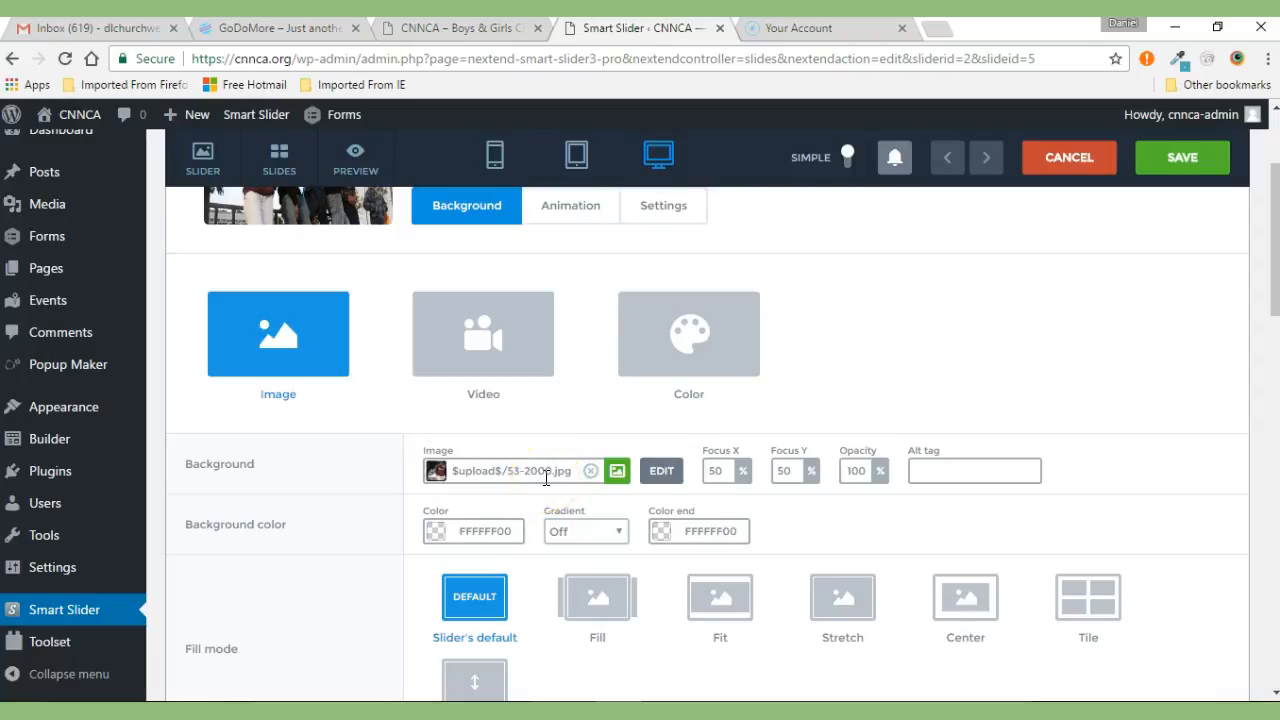
left_click(617, 472)
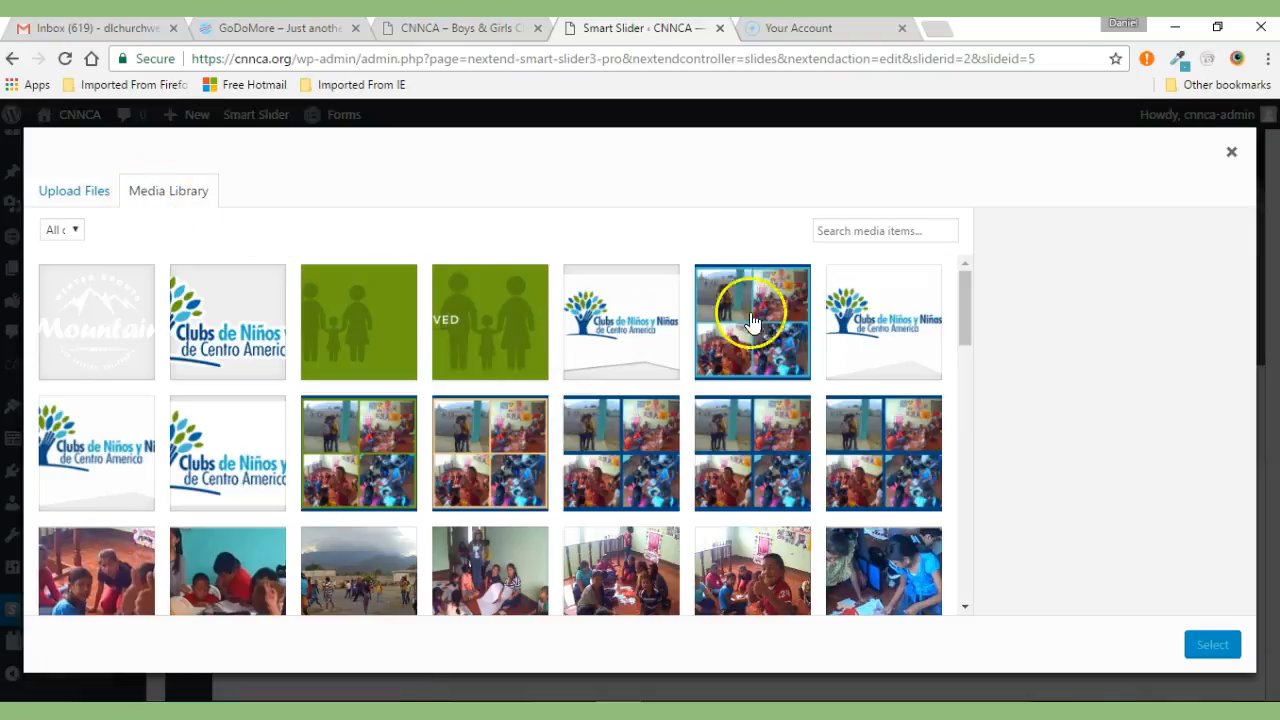
left_click_drag(964, 291, 971, 263)
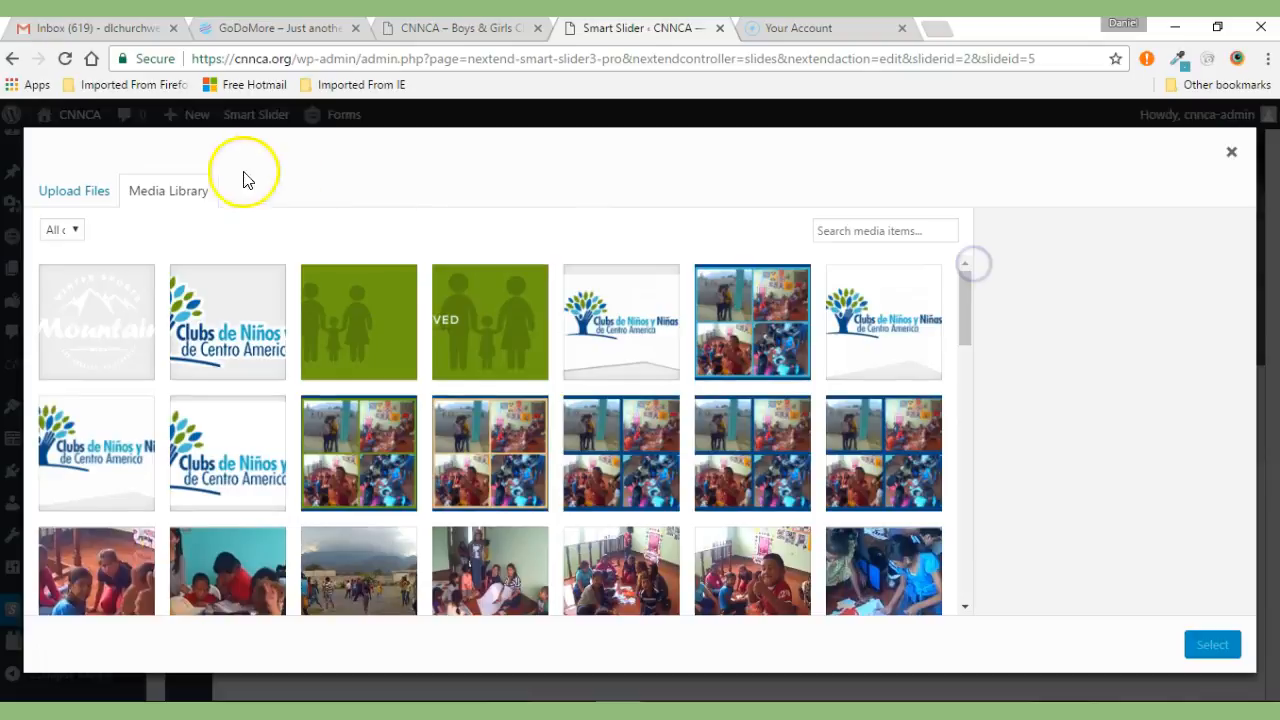
left_click(60, 196)
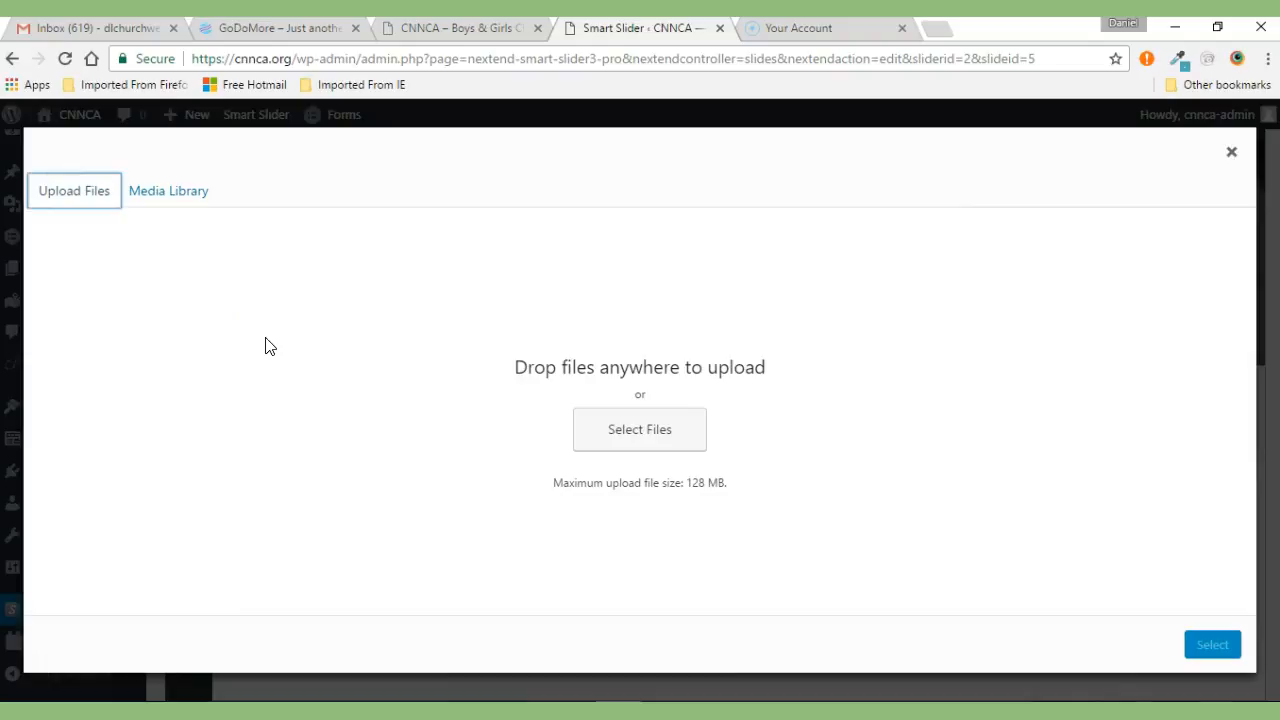
- View the slider on the live CNNCA home page and return to the upload dialog
left_click(352, 327)
left_click(463, 35)
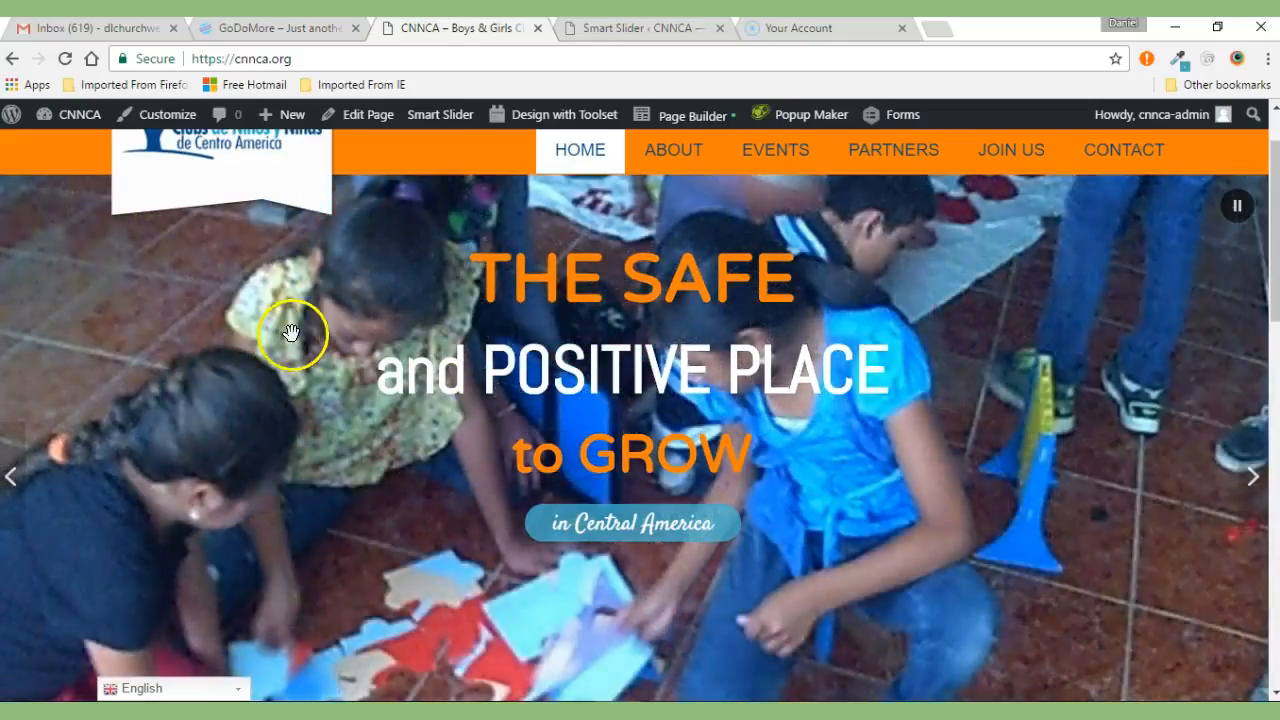
left_click(612, 30)
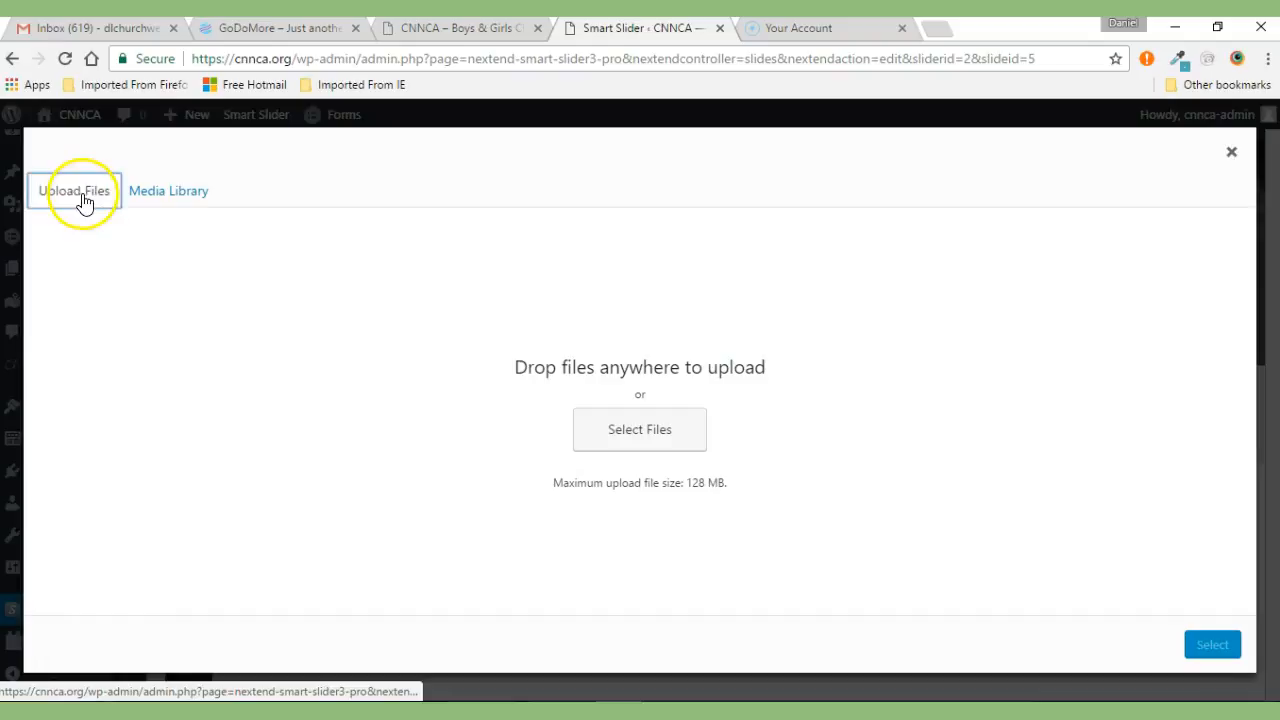
- Upload the DenverBuilding-2000-1000 photo as Slide 1's background image and save the slide
left_click(632, 430)
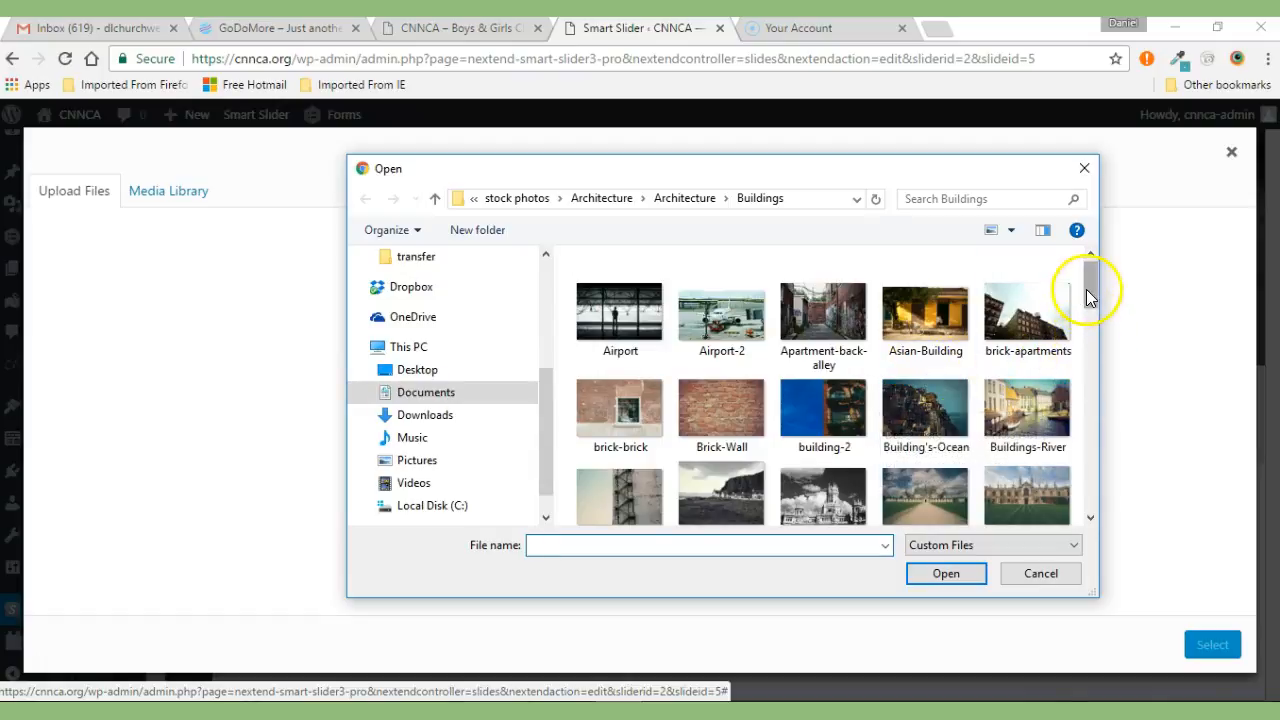
left_click_drag(1088, 280, 1085, 348)
left_click(729, 338)
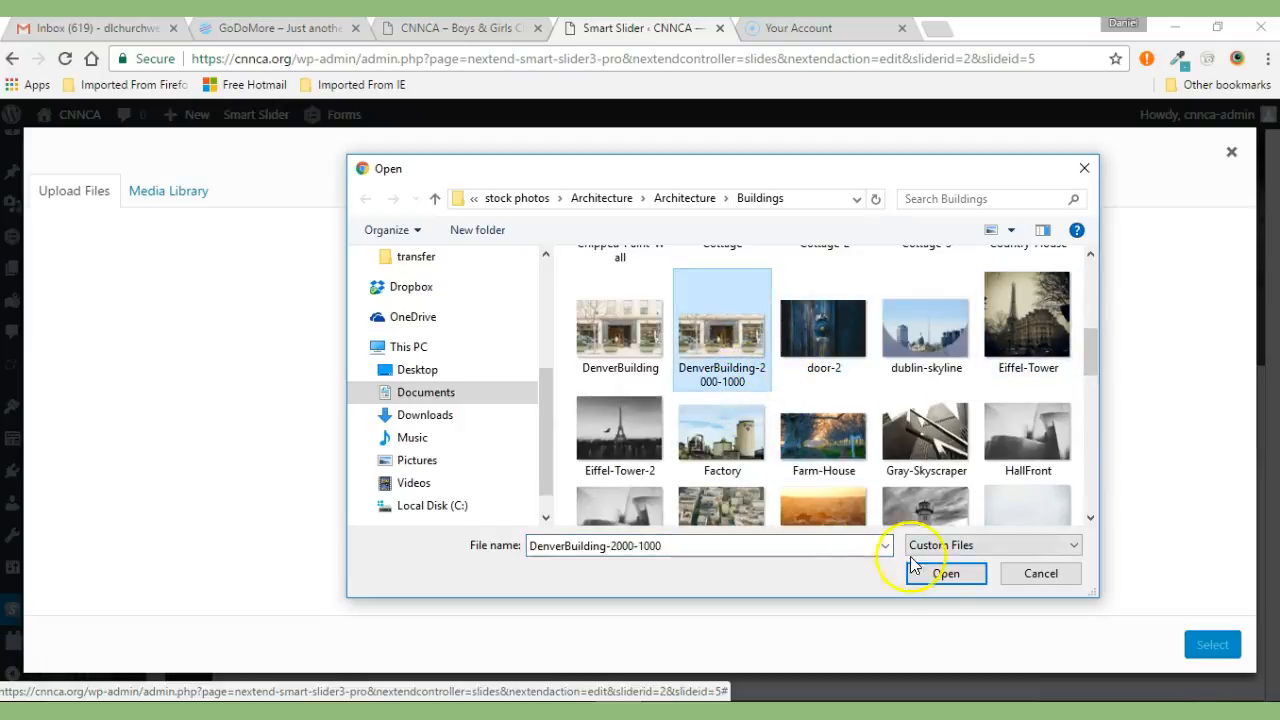
left_click(946, 576)
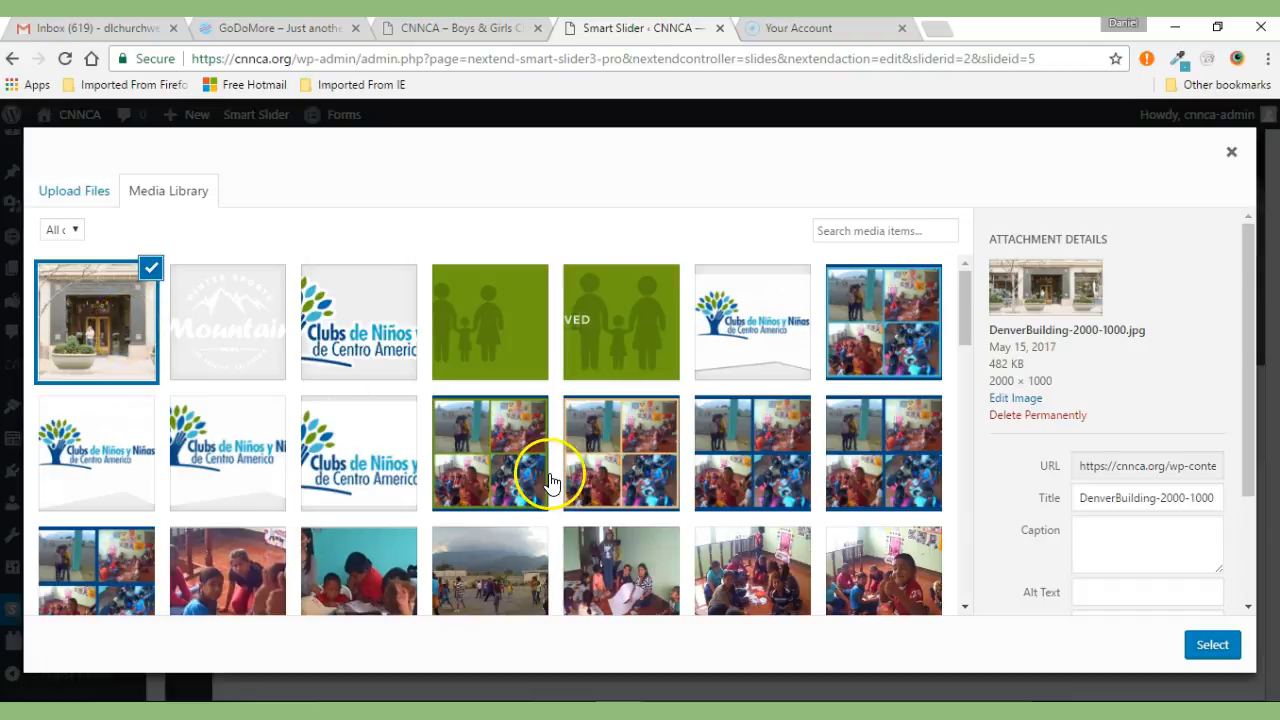
left_click(1210, 646)
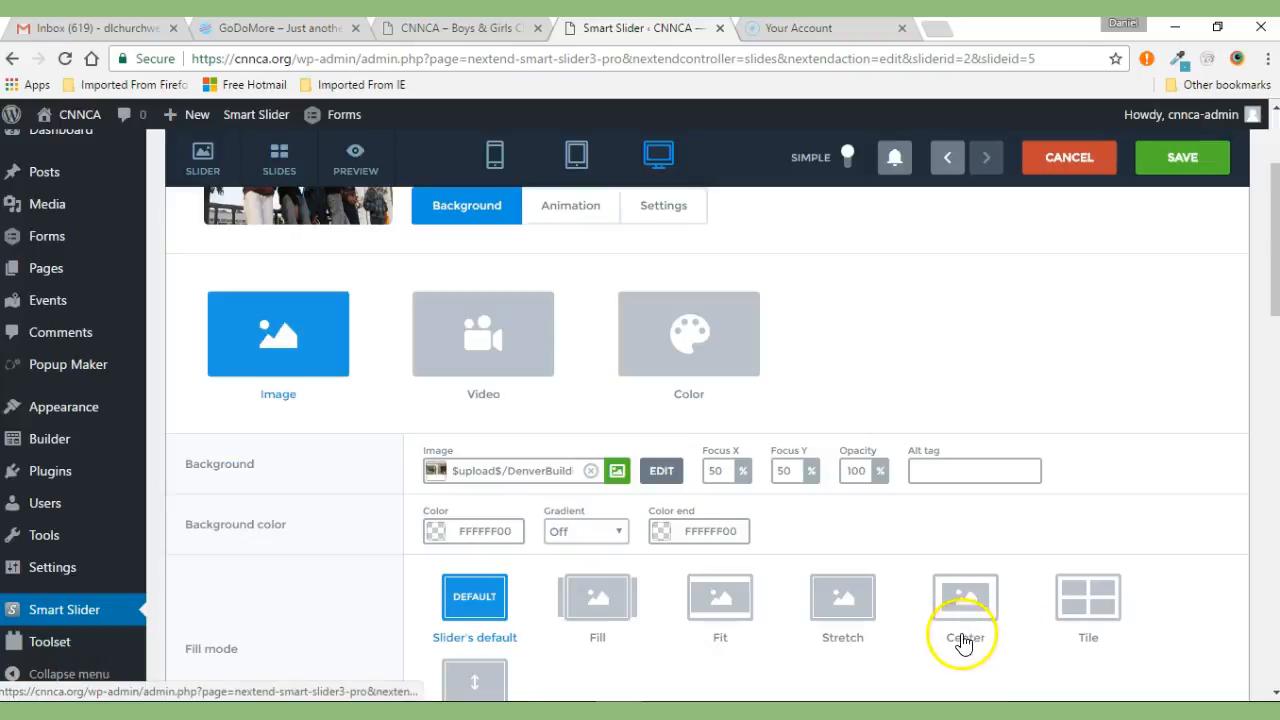
left_click(960, 636)
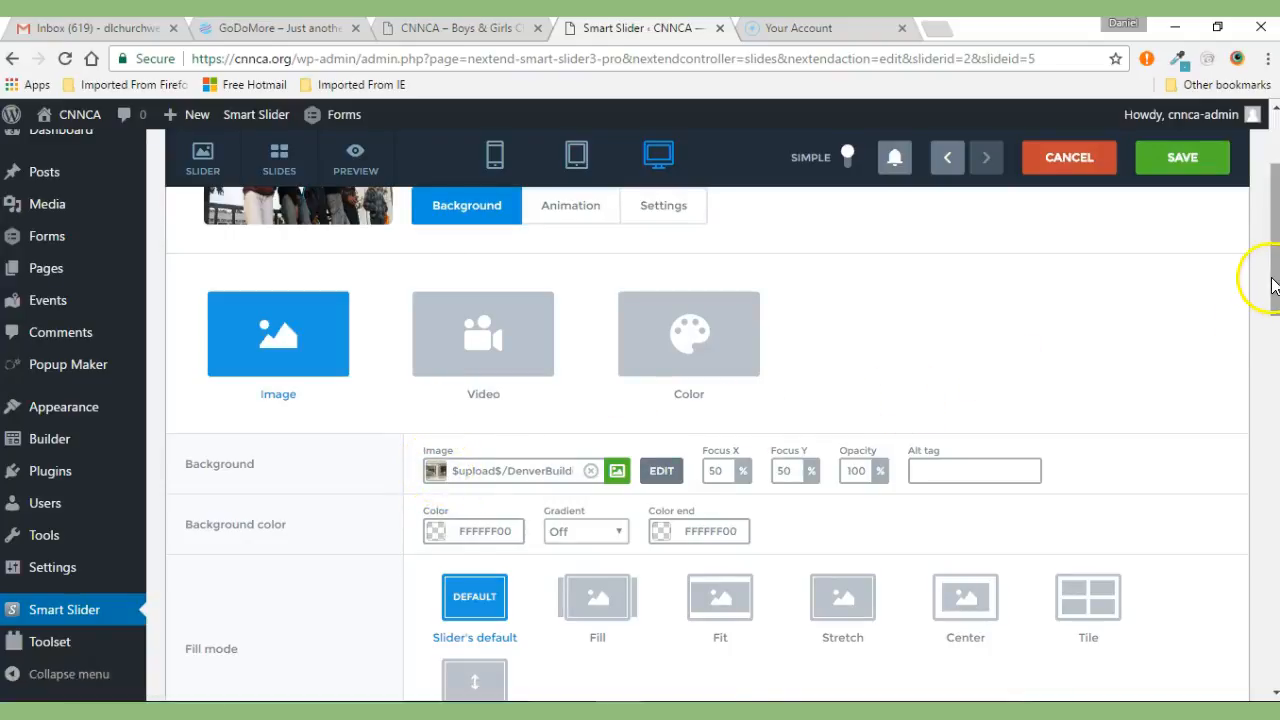
left_click_drag(1274, 270, 1262, 238)
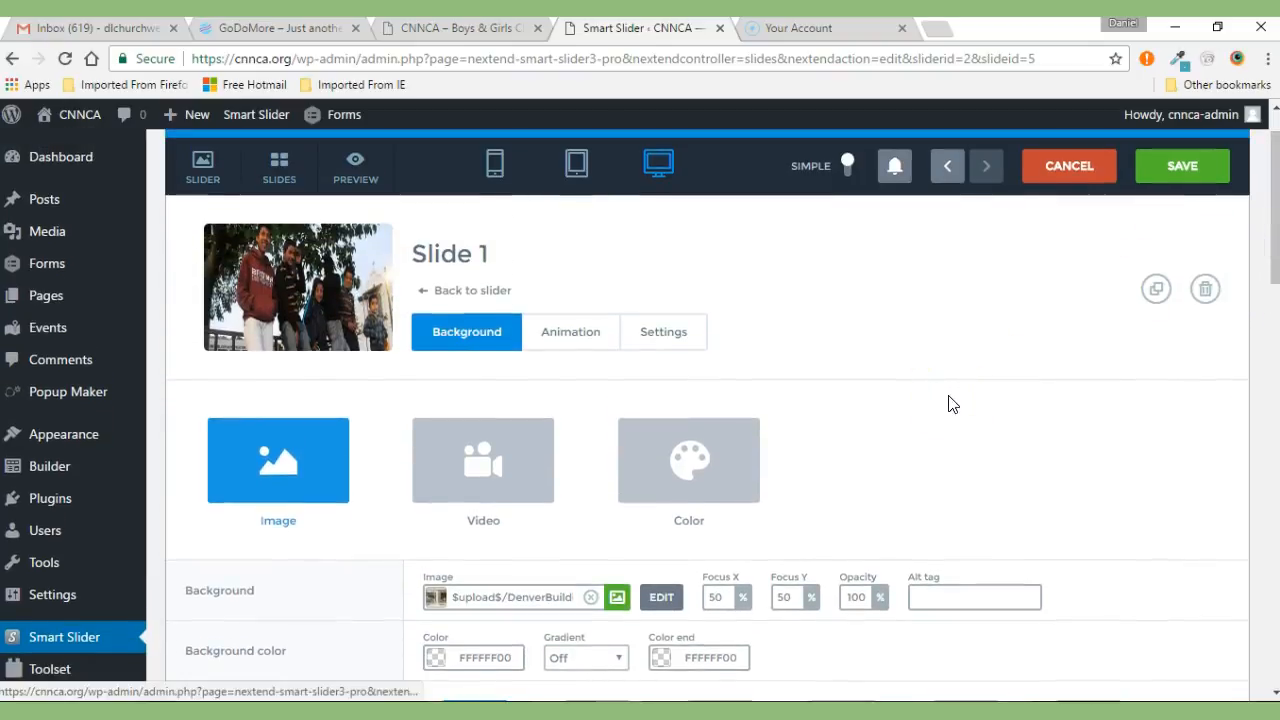
left_click(1181, 167)
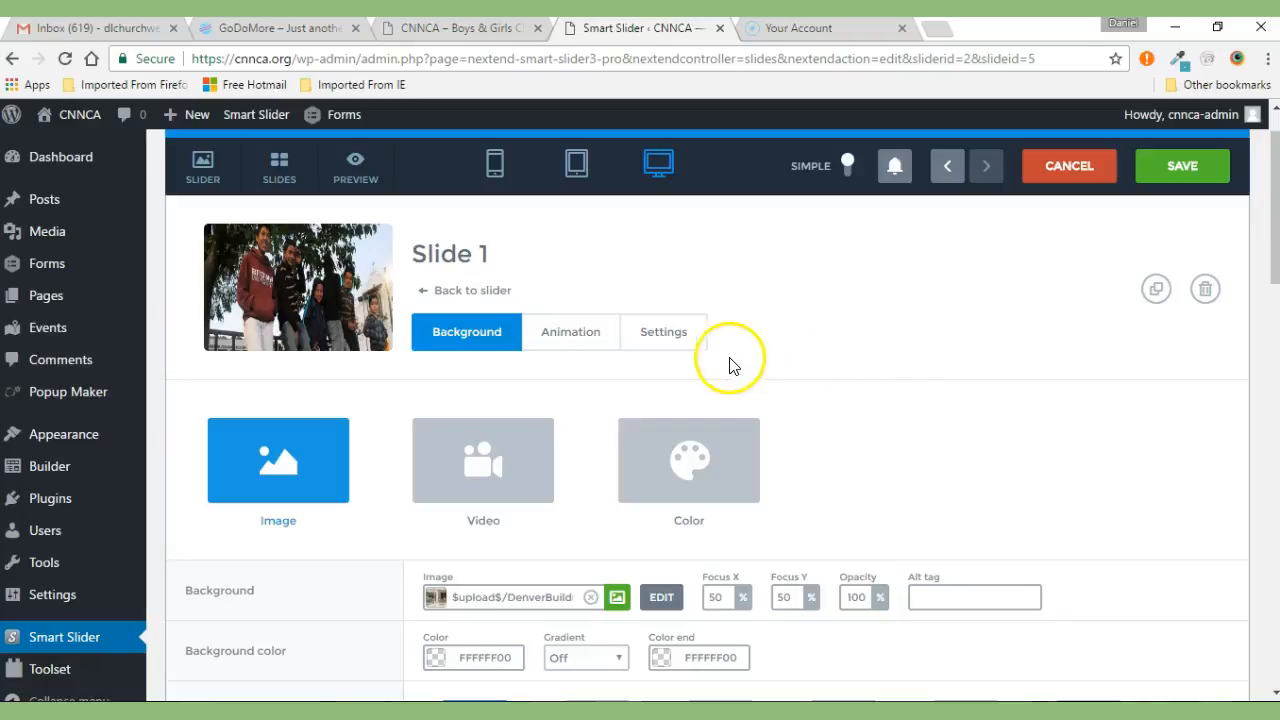
- Set Slide 1's thumbnail to the DenverBuilding-2000-1000 image from the media library
left_click(661, 338)
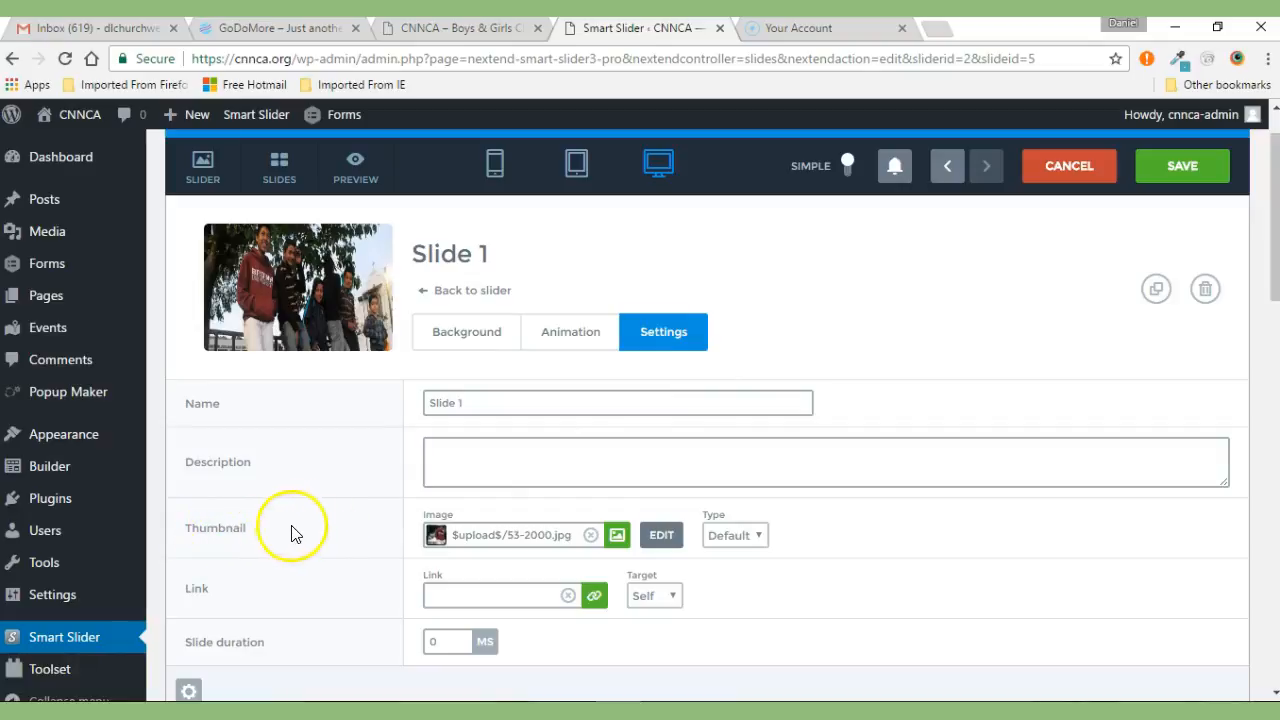
left_click(616, 536)
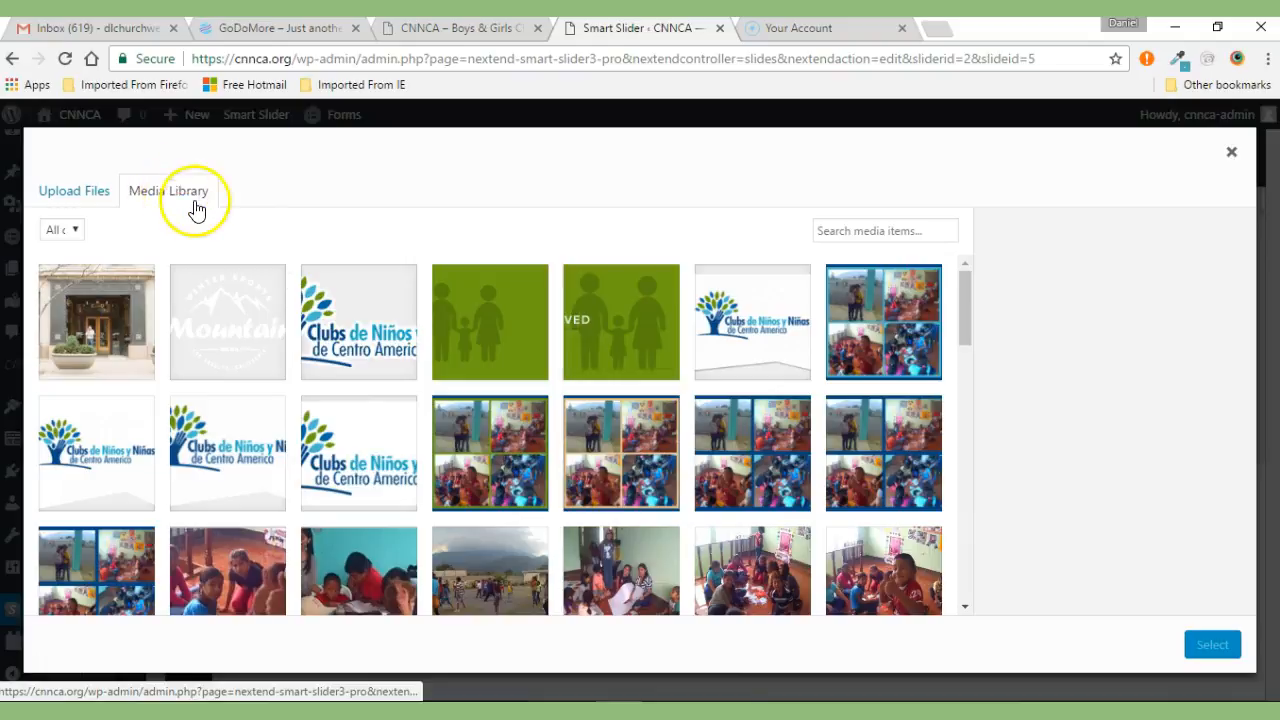
left_click(108, 314)
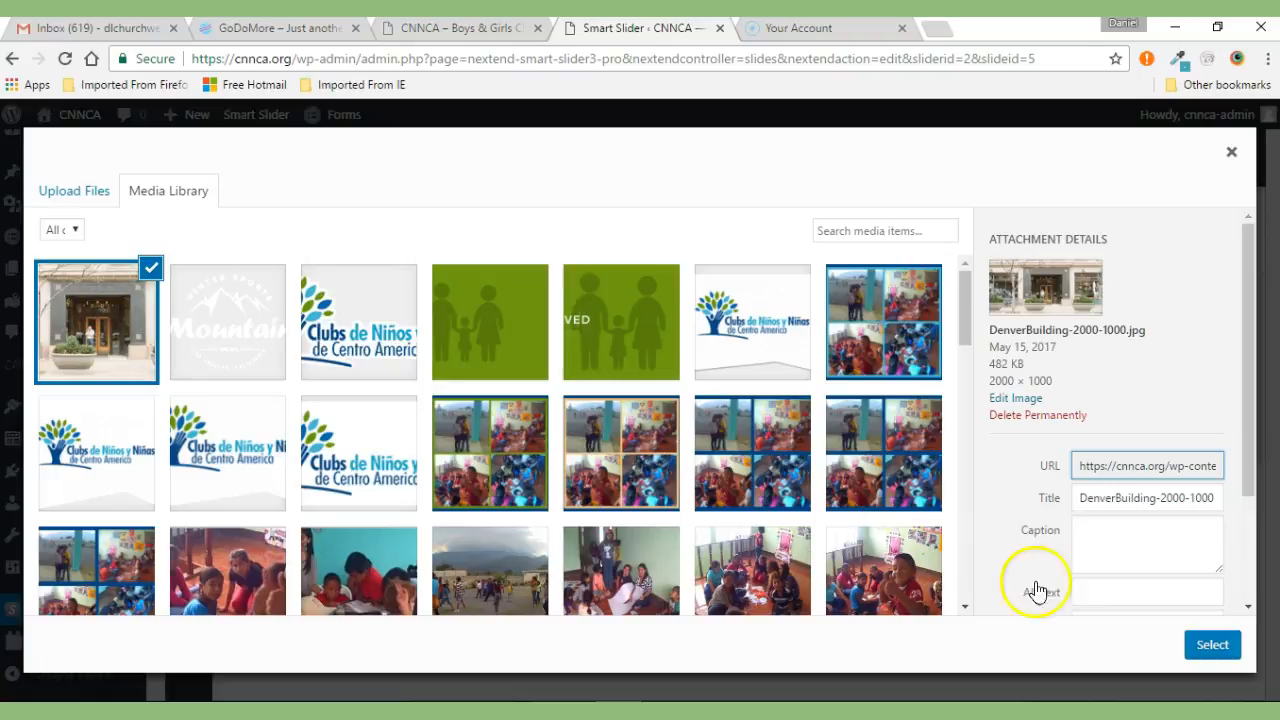
left_click(1211, 644)
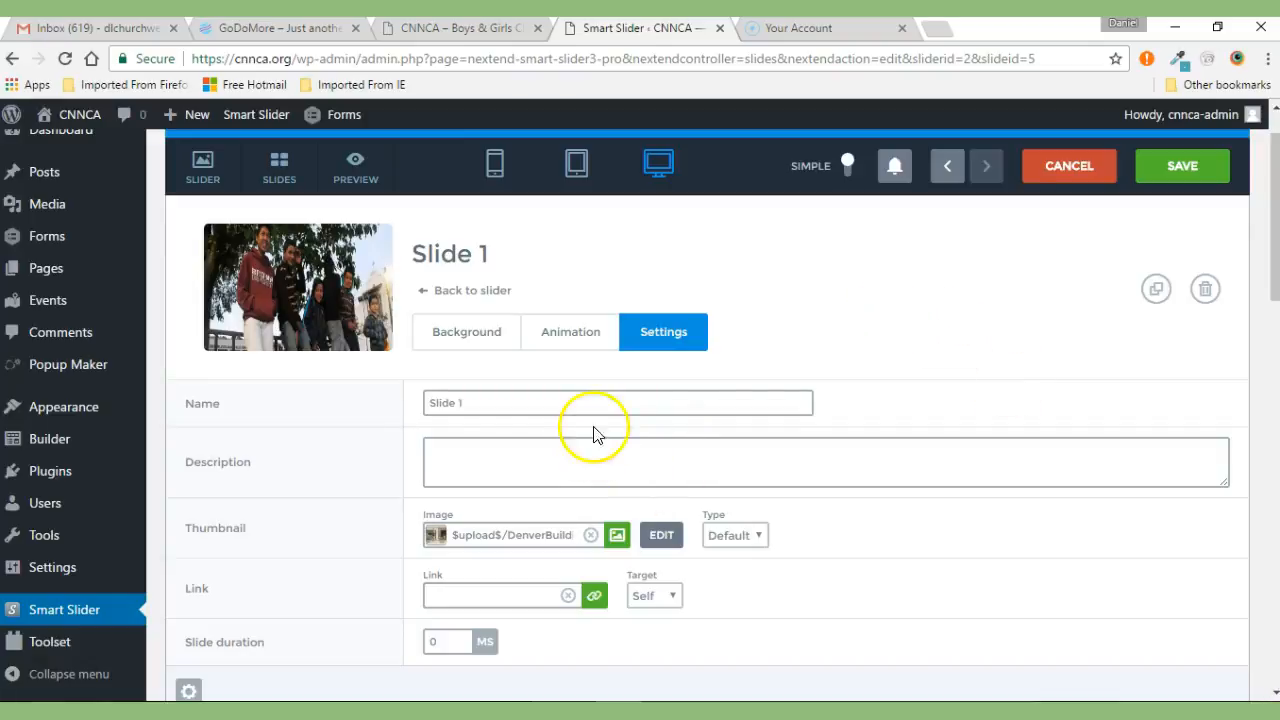
- Reload the live CNNCA home page to check the slider, and return to the Slide 1 editor
left_click(449, 32)
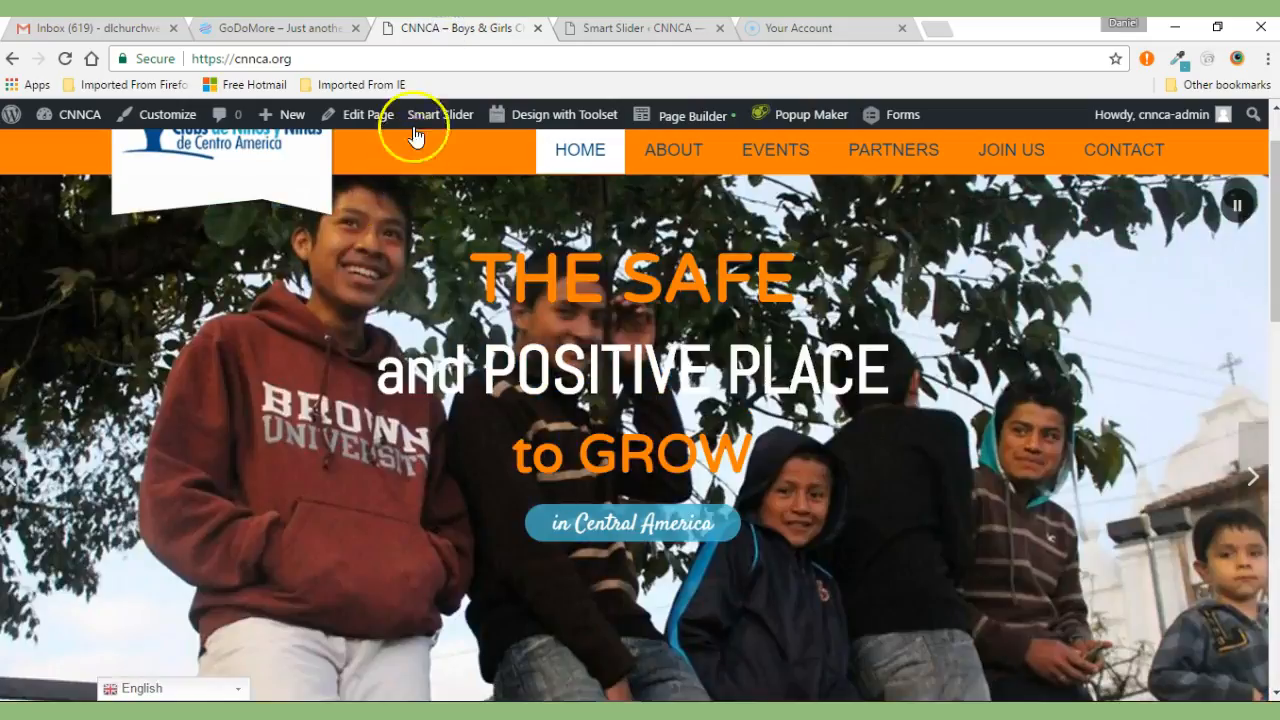
left_click(65, 58)
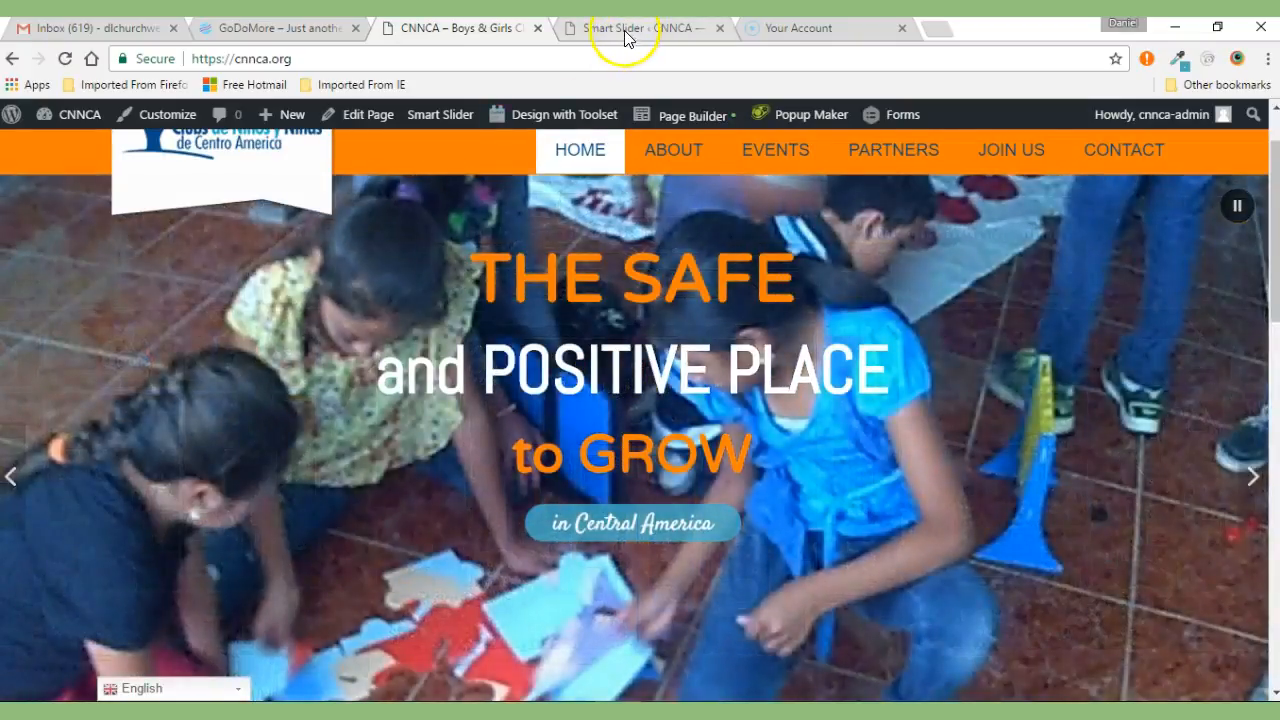
left_click(627, 30)
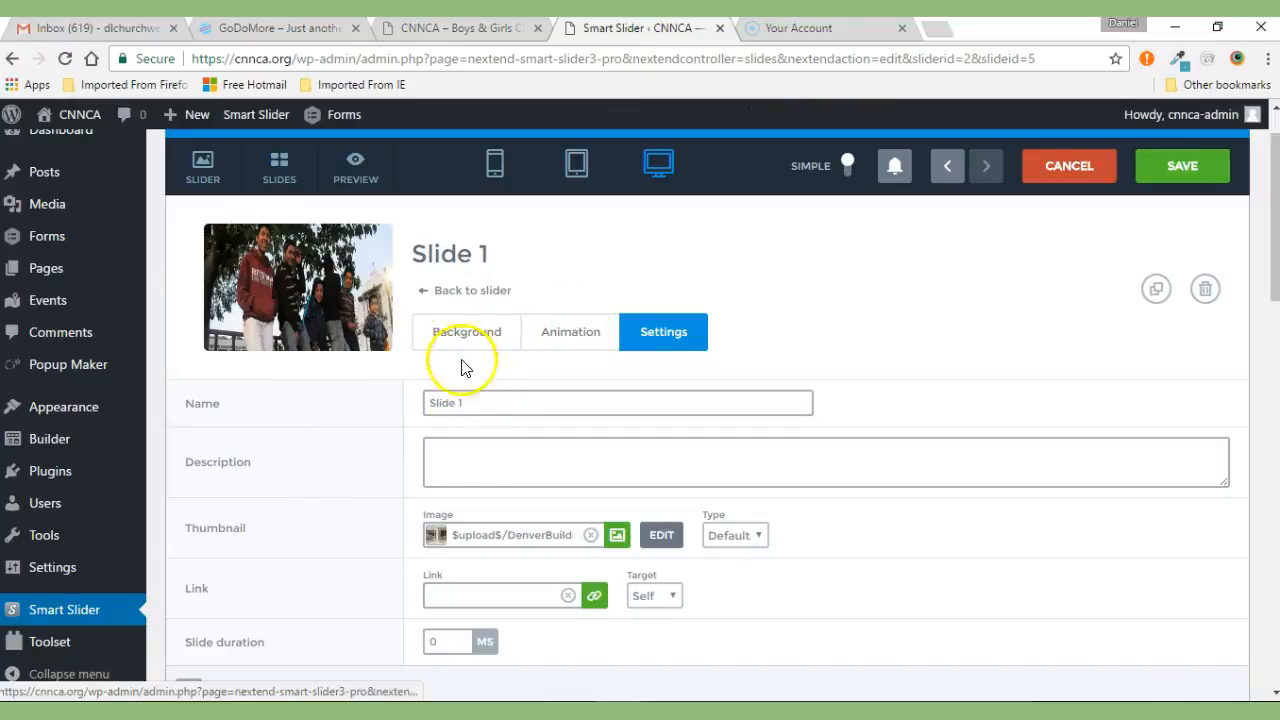
- Set Slide 1's thumbnail to the 53-2000.jpg image from the media library and save the slide
left_click(617, 537)
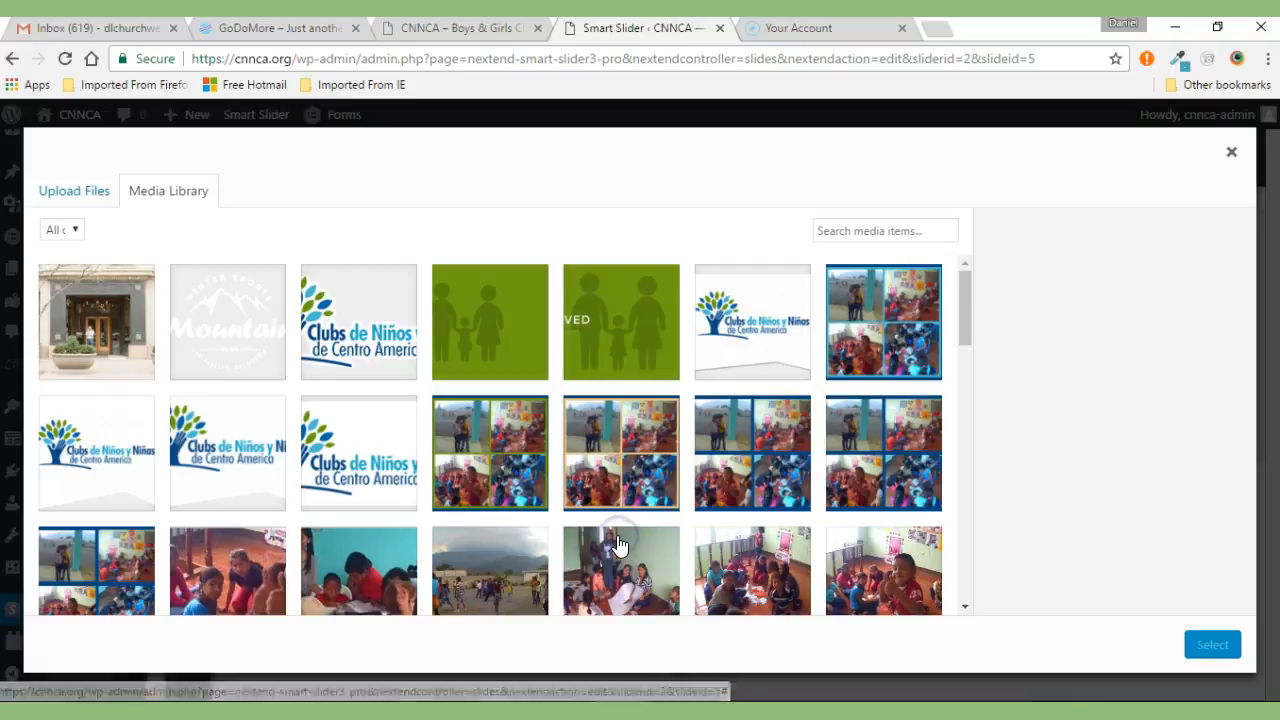
left_click_drag(964, 300, 963, 357)
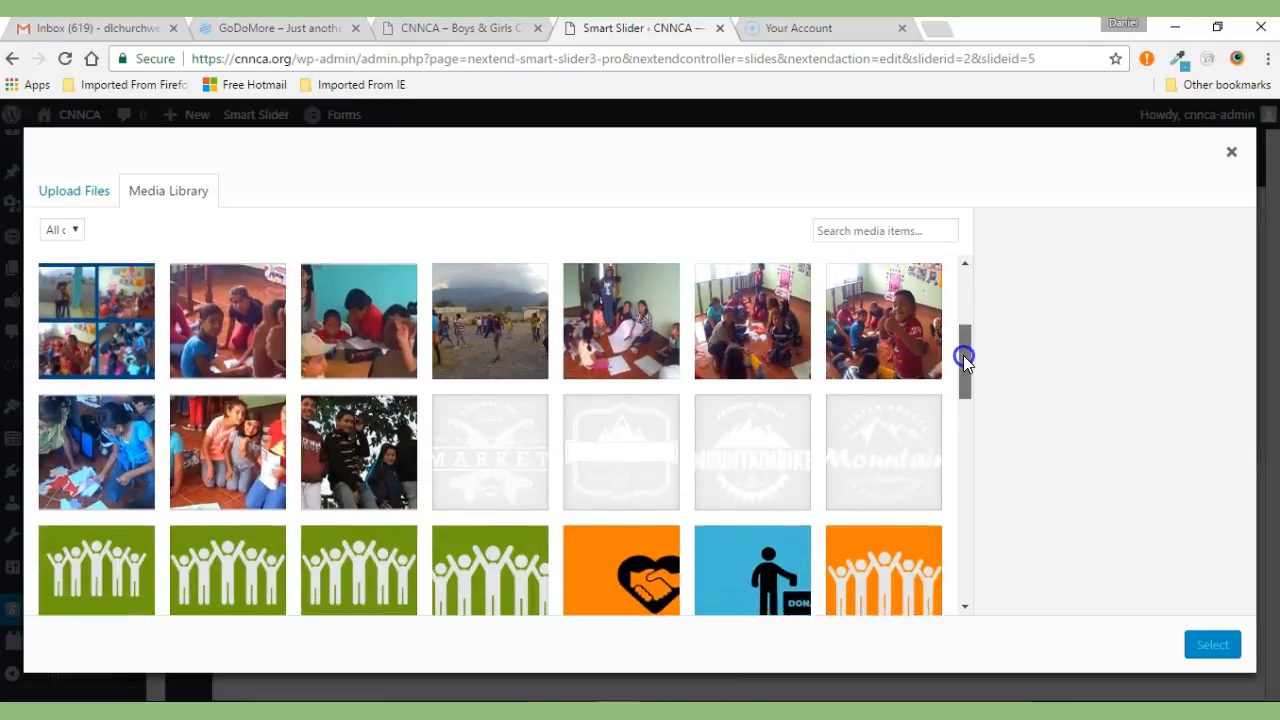
left_click(362, 449)
left_click(1212, 644)
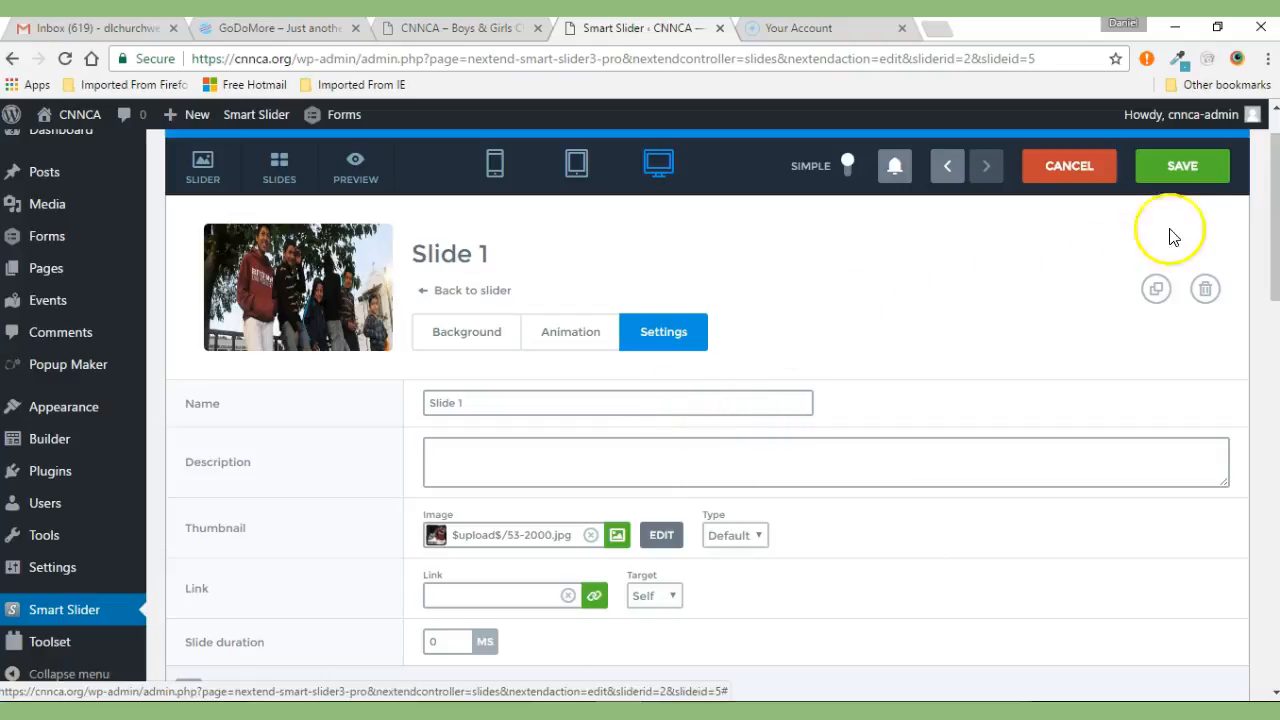
left_click(1180, 167)
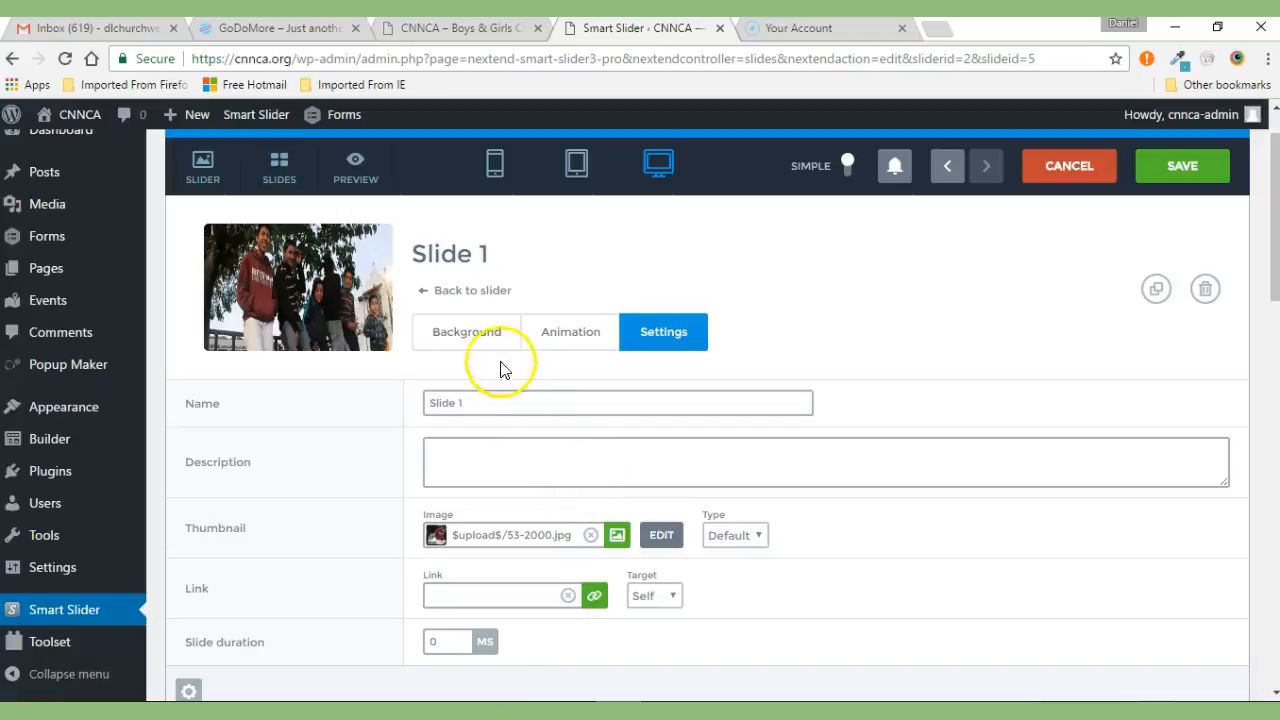
- Set Slide 1's background to the 53-2000.jpg image from the media library and save the slide
left_click(471, 334)
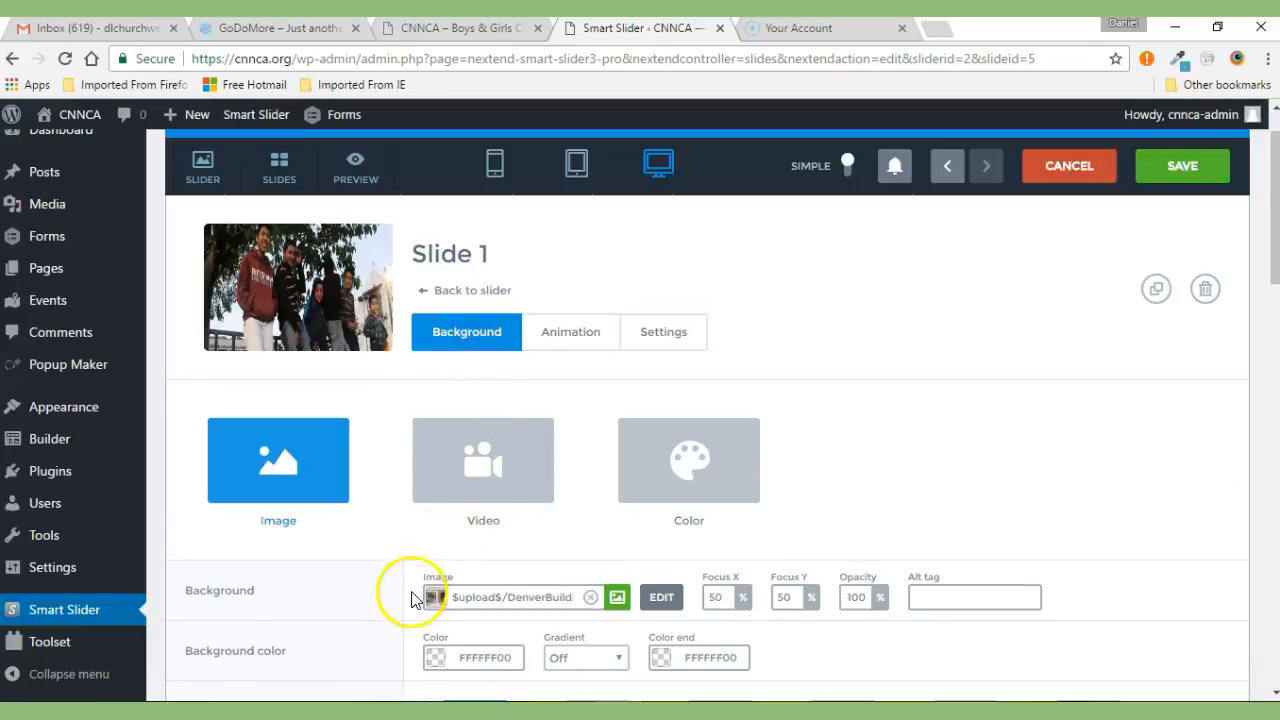
left_click(619, 598)
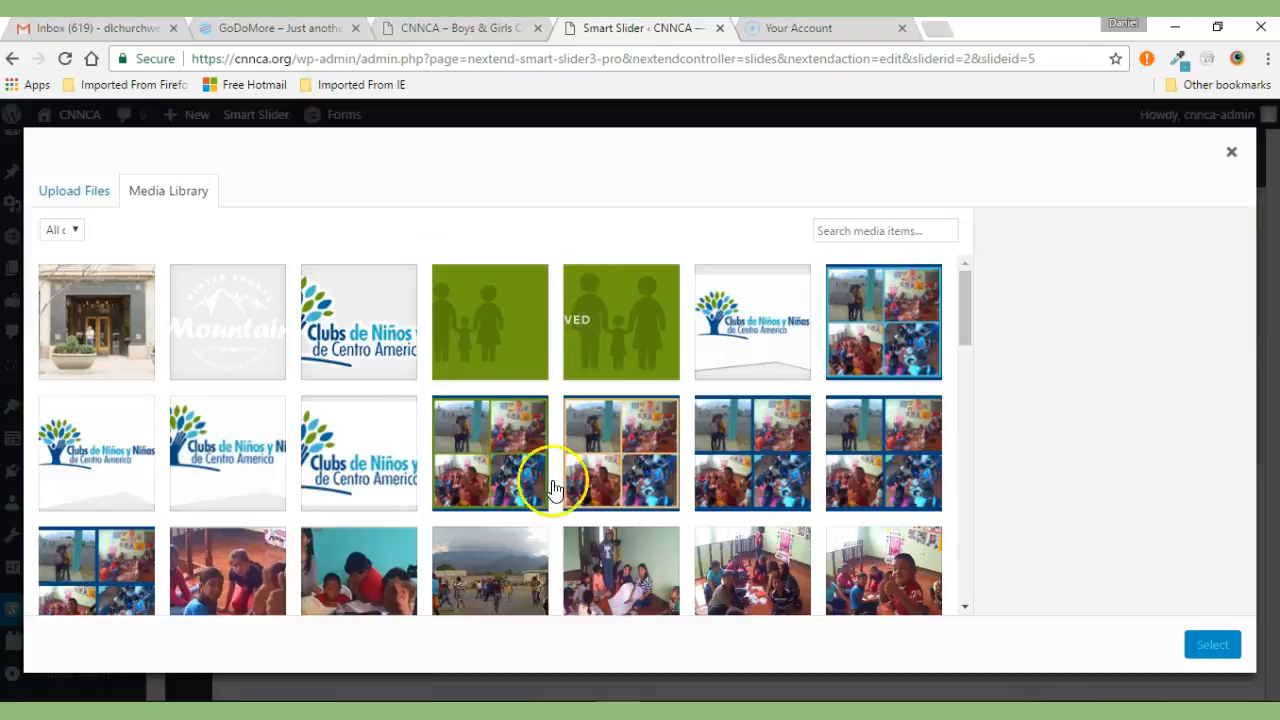
left_click_drag(963, 289, 978, 329)
left_click(381, 527)
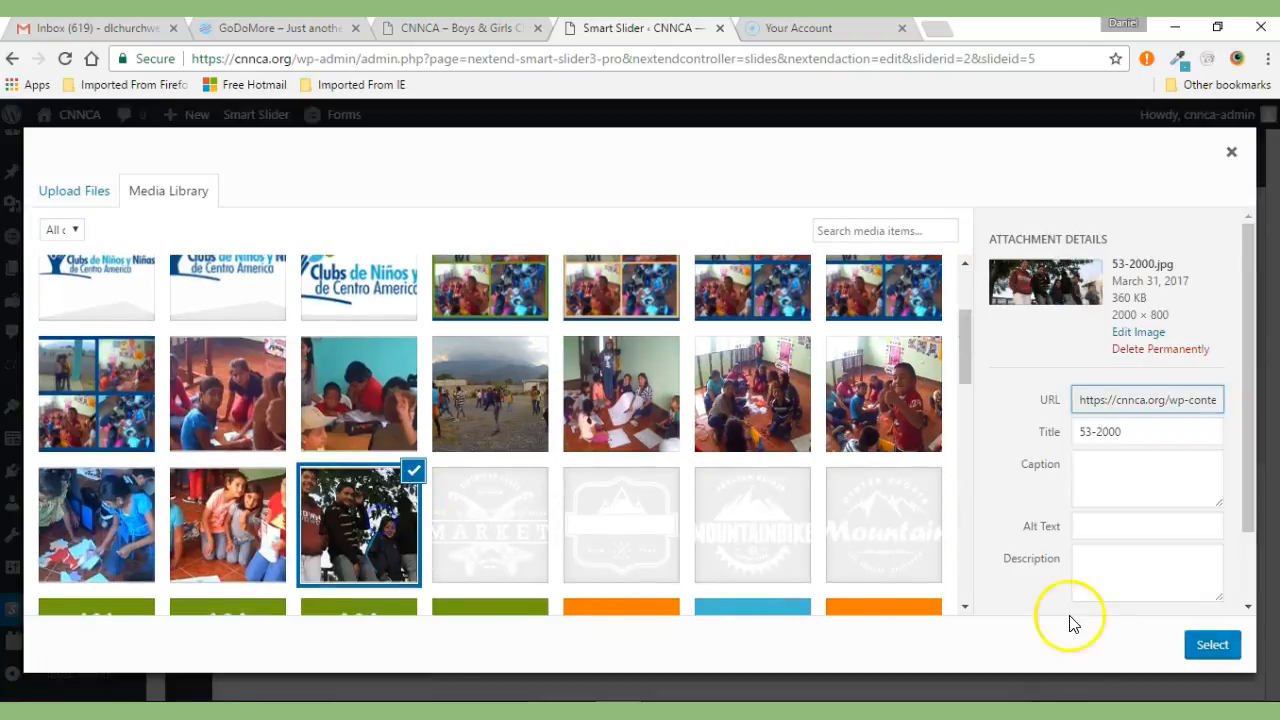
left_click(1195, 642)
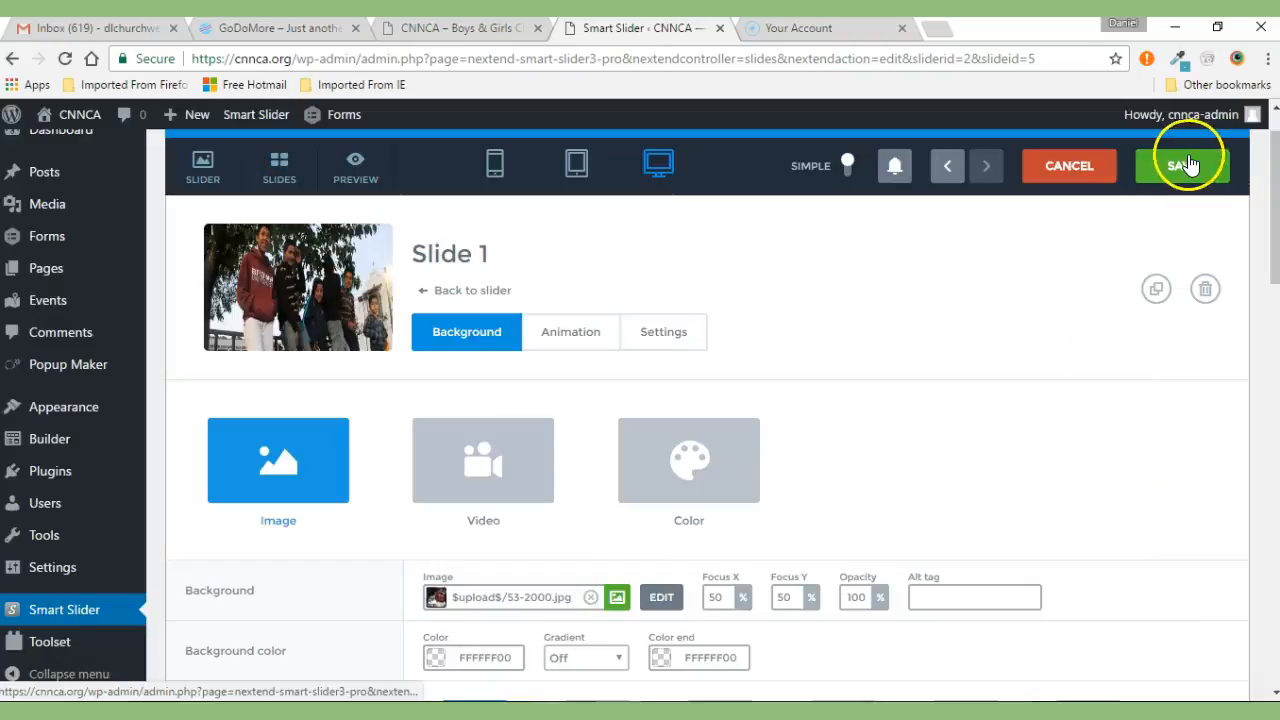
left_click(1180, 163)
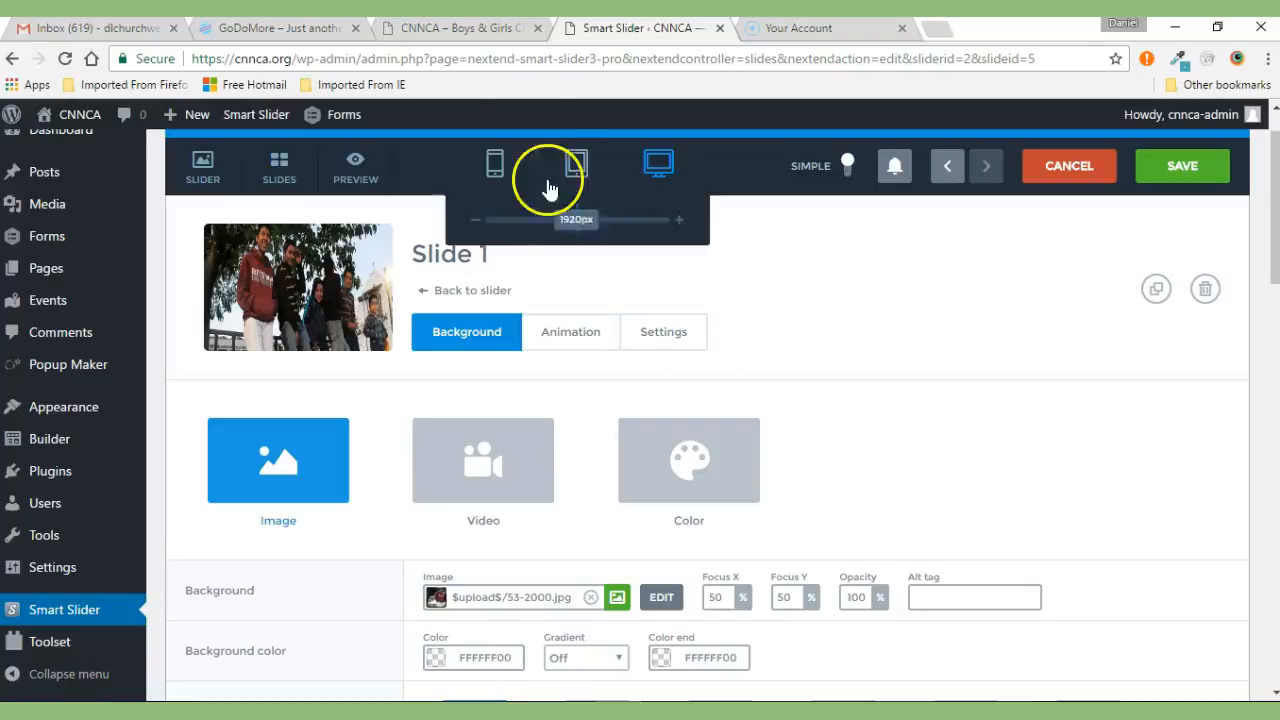
- Reload the live CNNCA home page to check Slide 1's background, and return to the Slide 1 editor
left_click(455, 29)
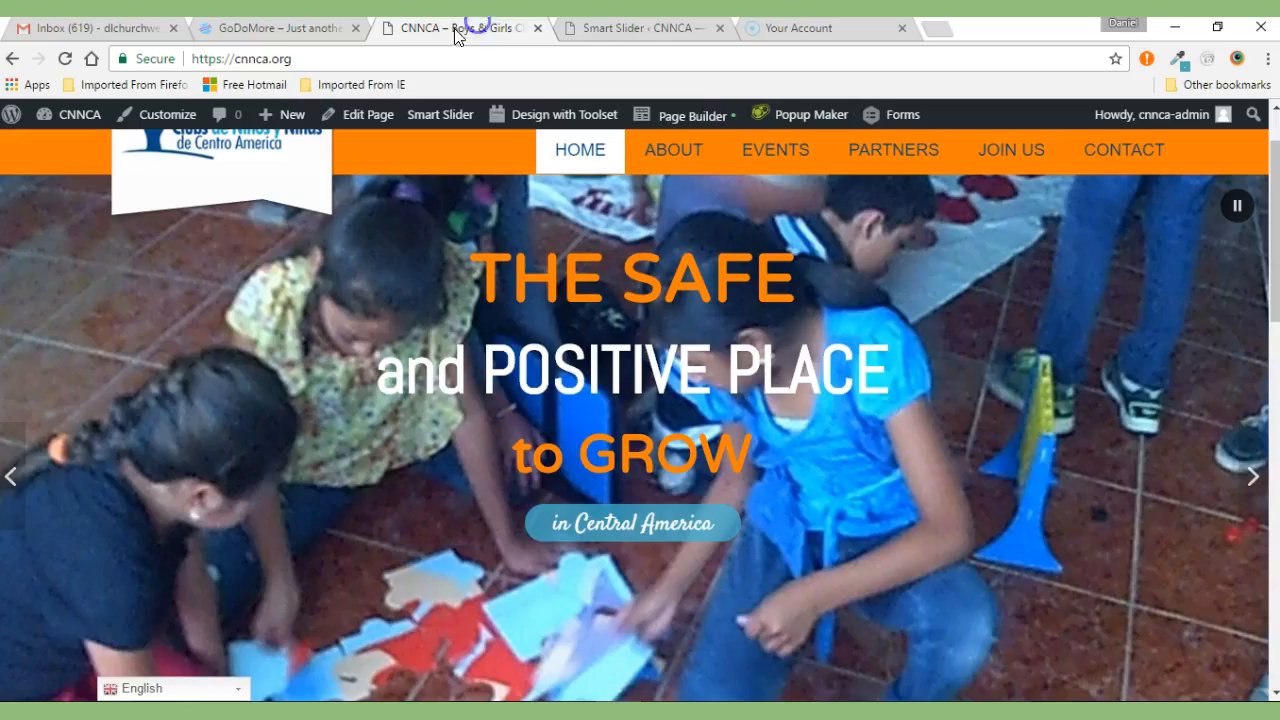
left_click(62, 63)
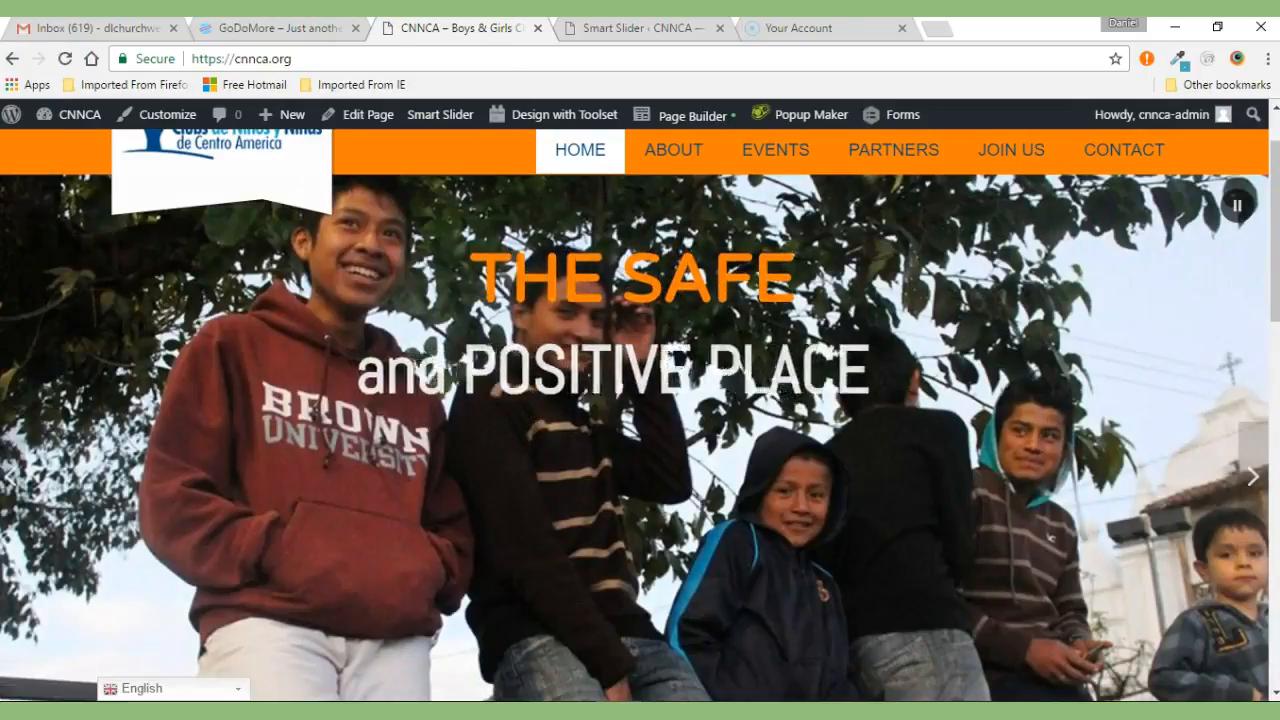
left_click(614, 30)
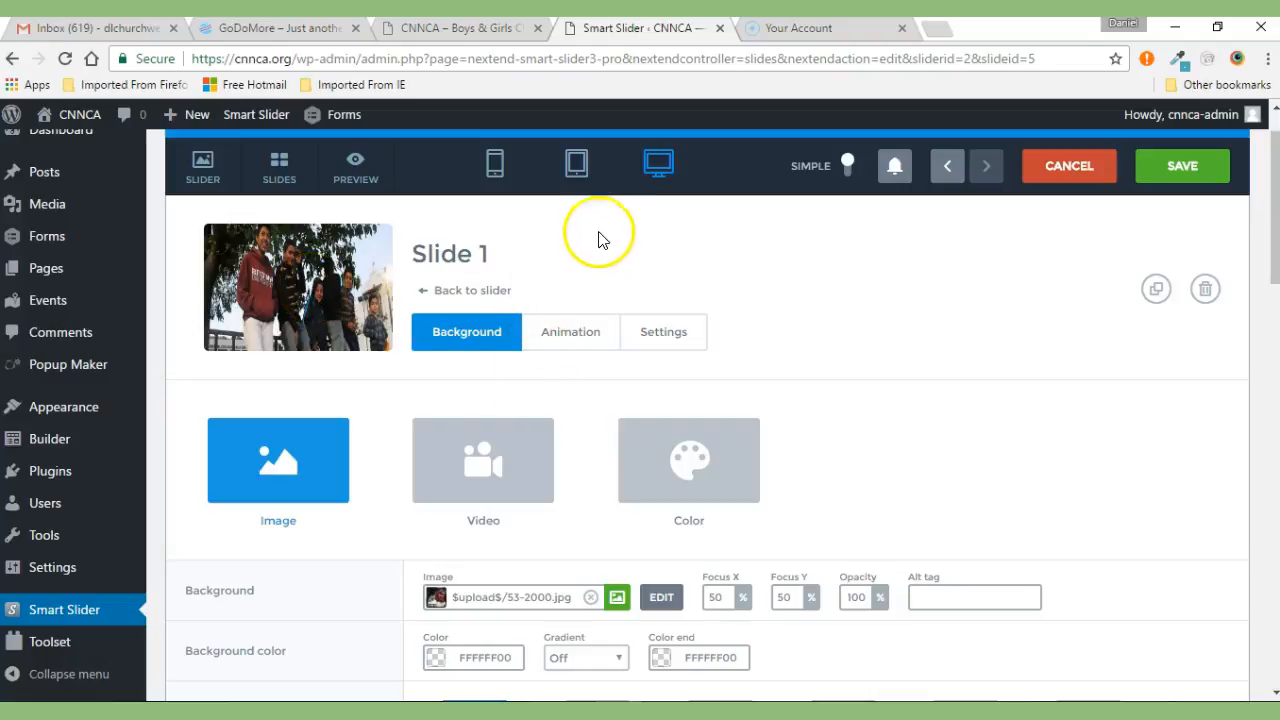
- Go back to the Home Slider overview and duplicate Slide 2
left_click(452, 293)
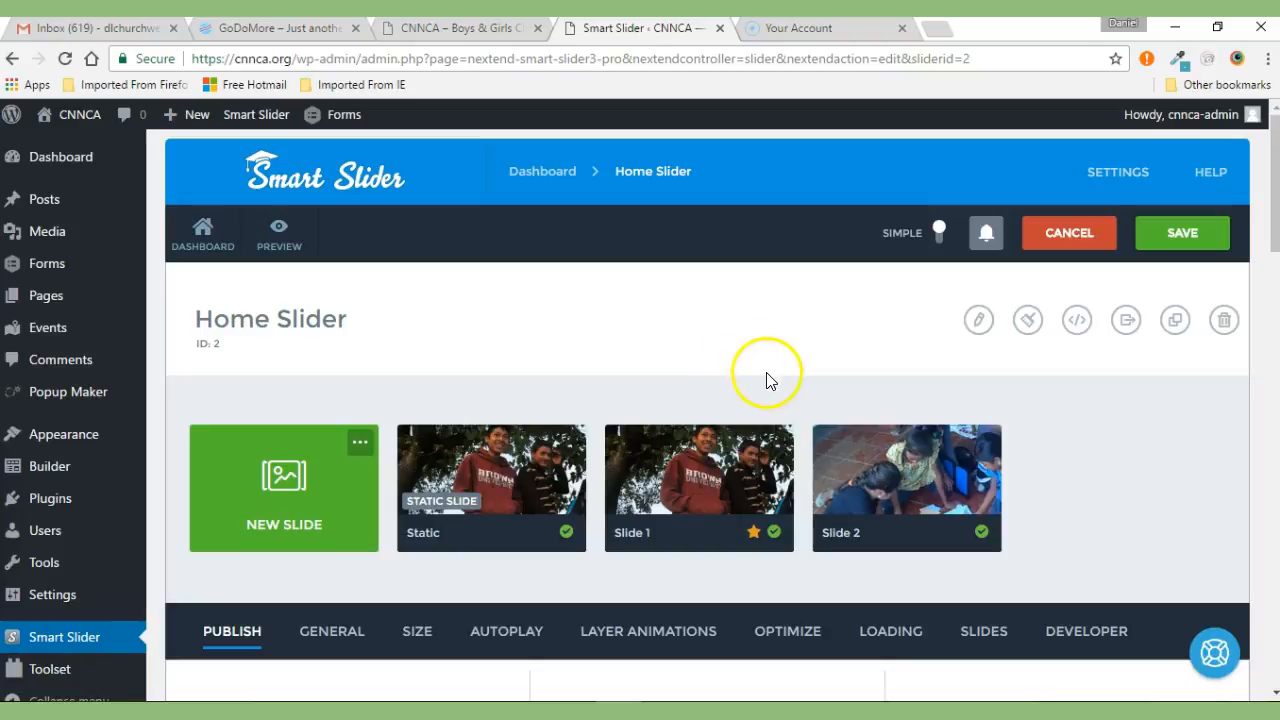
mouse_move(903, 491)
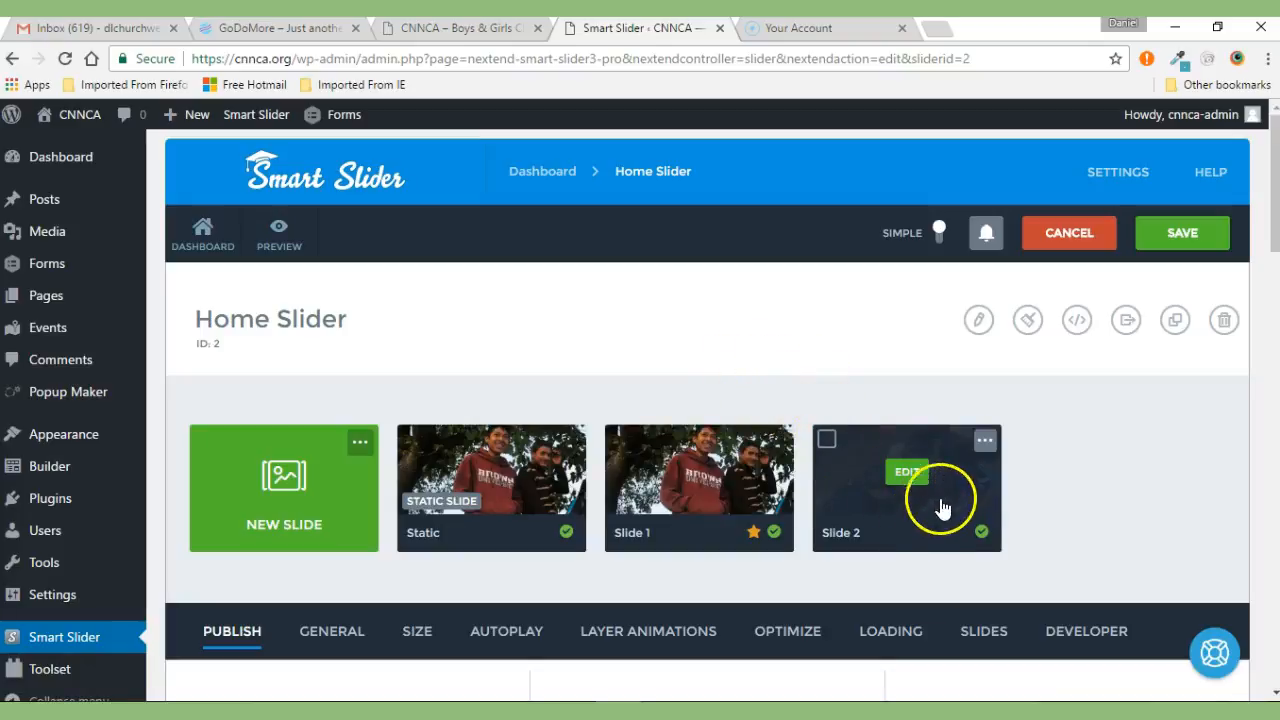
left_click(985, 442)
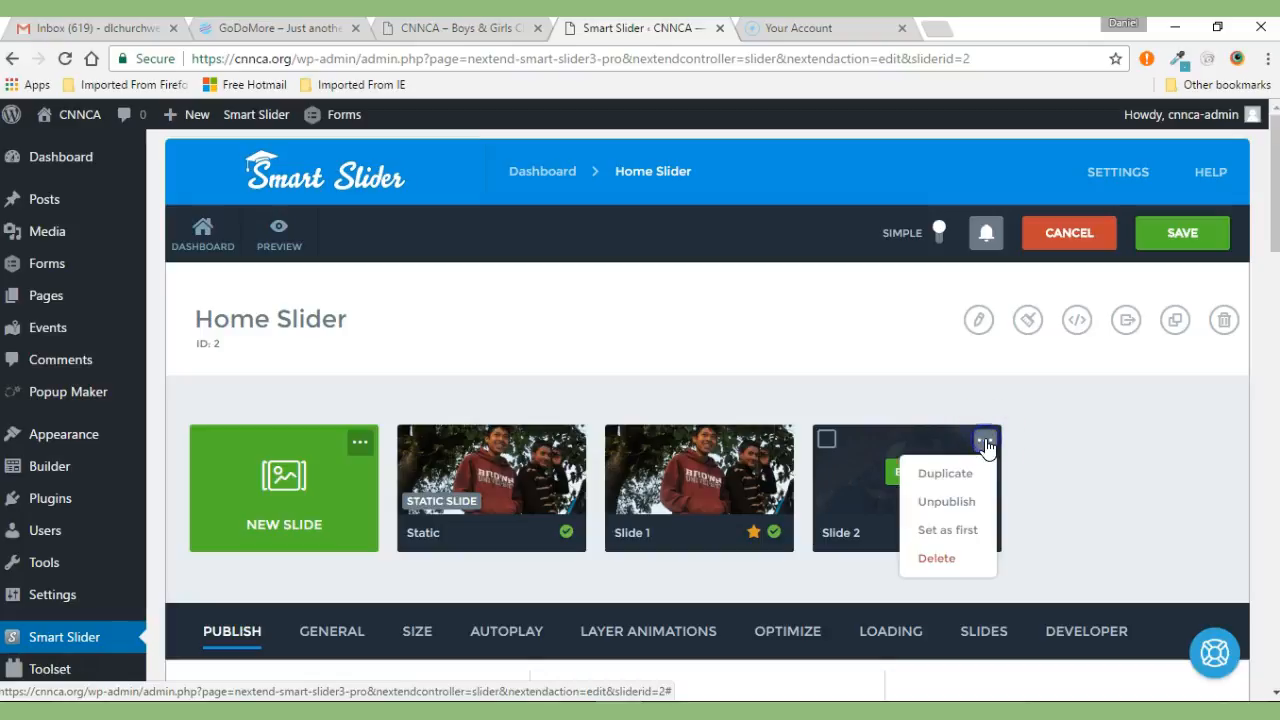
left_click(945, 474)
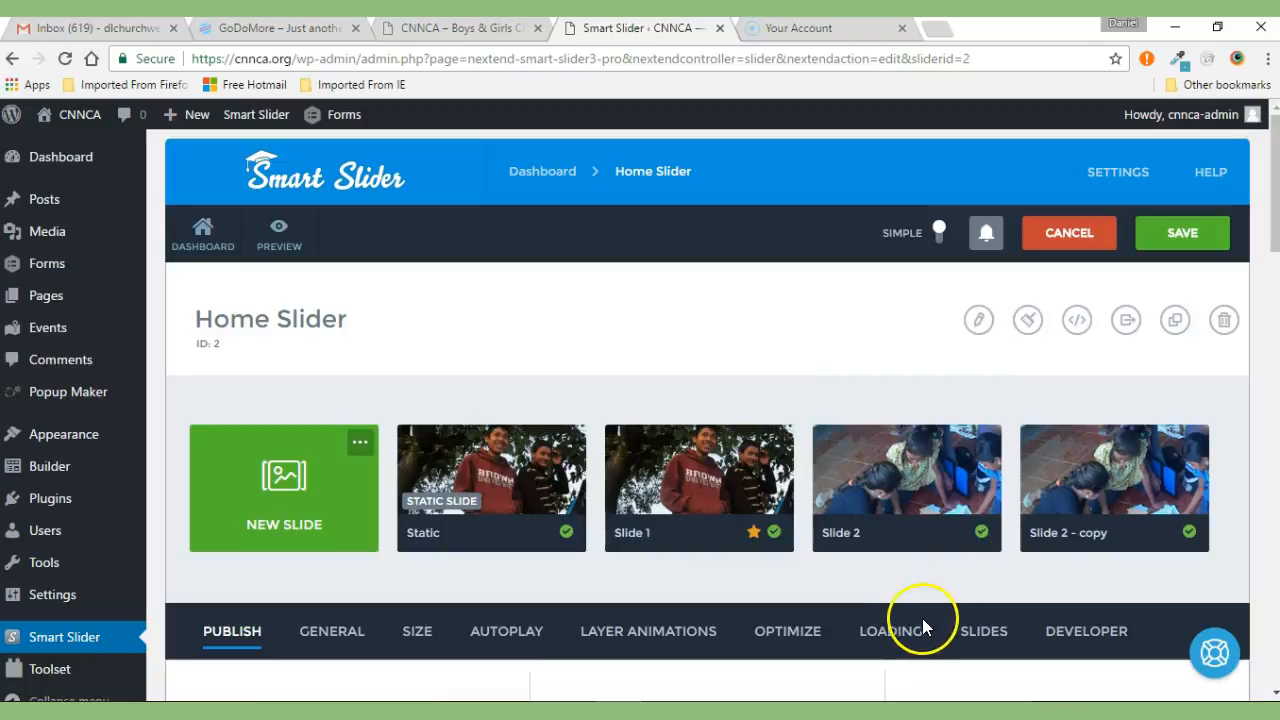
- Open the copy of Slide 2 and set its background to the DenverBuilding-2000-1000 image from the media library
mouse_move(1152, 518)
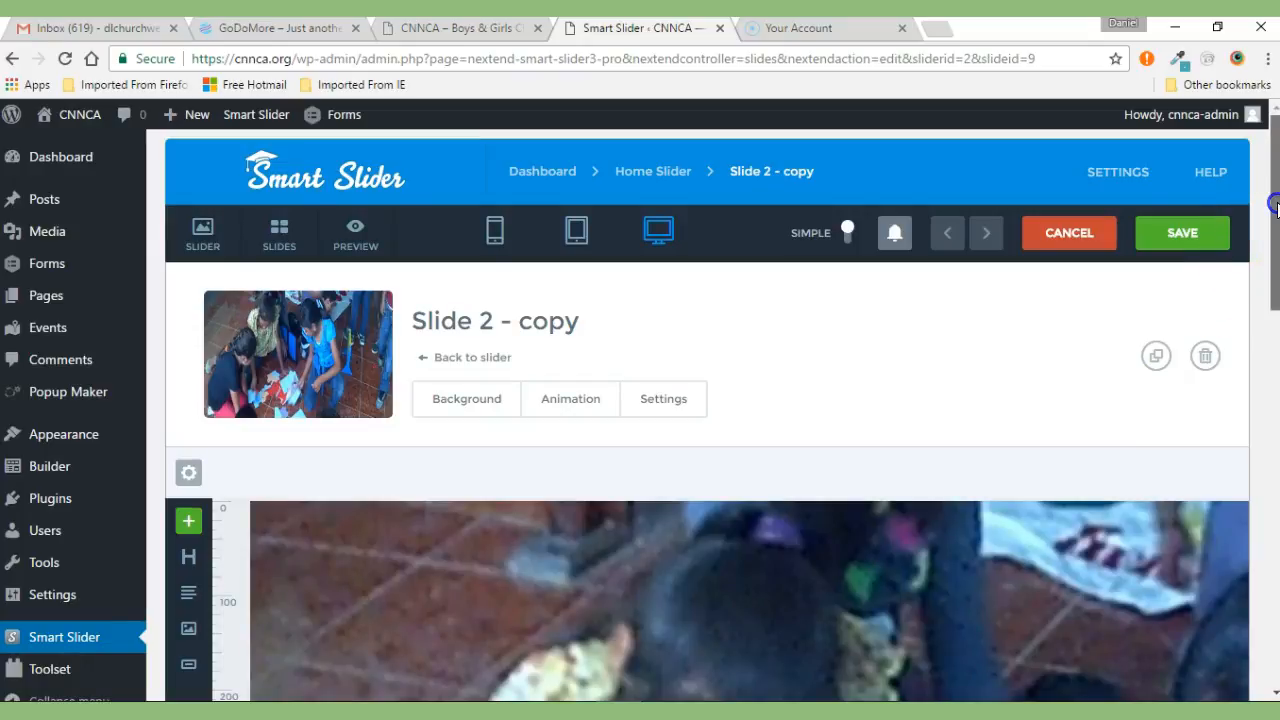
scroll(1276, 205, "down", 1)
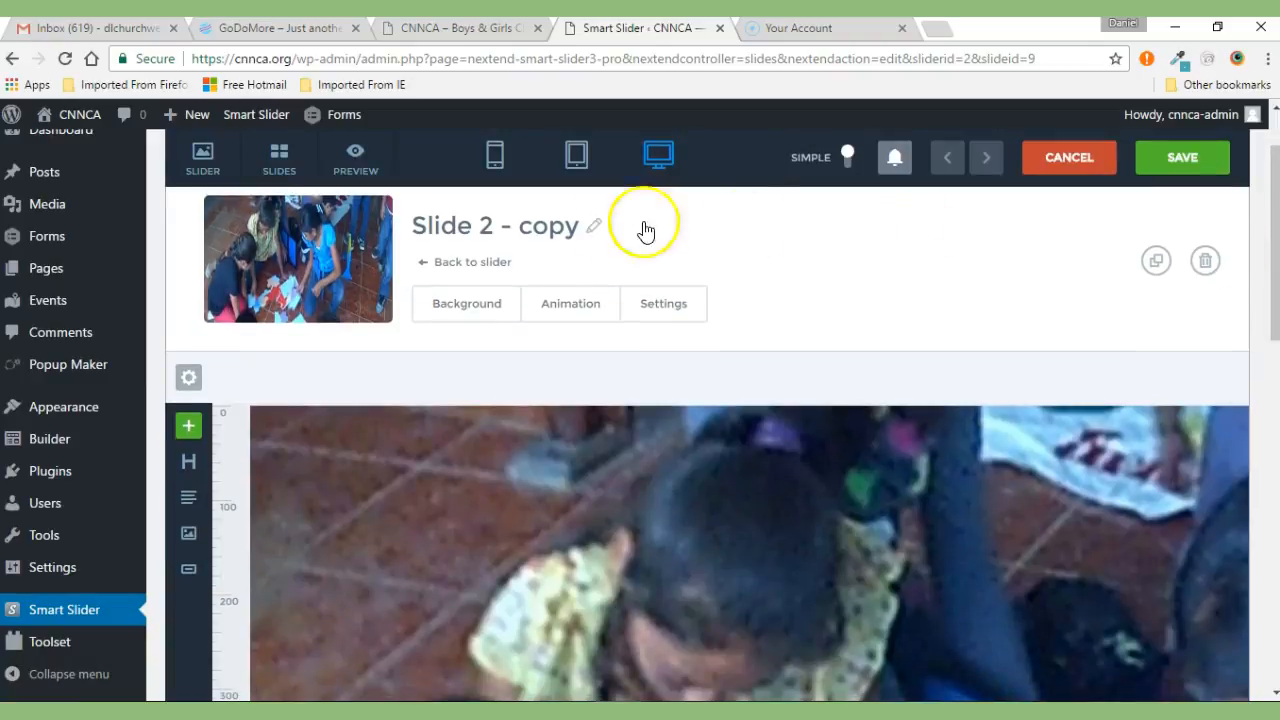
left_click(468, 303)
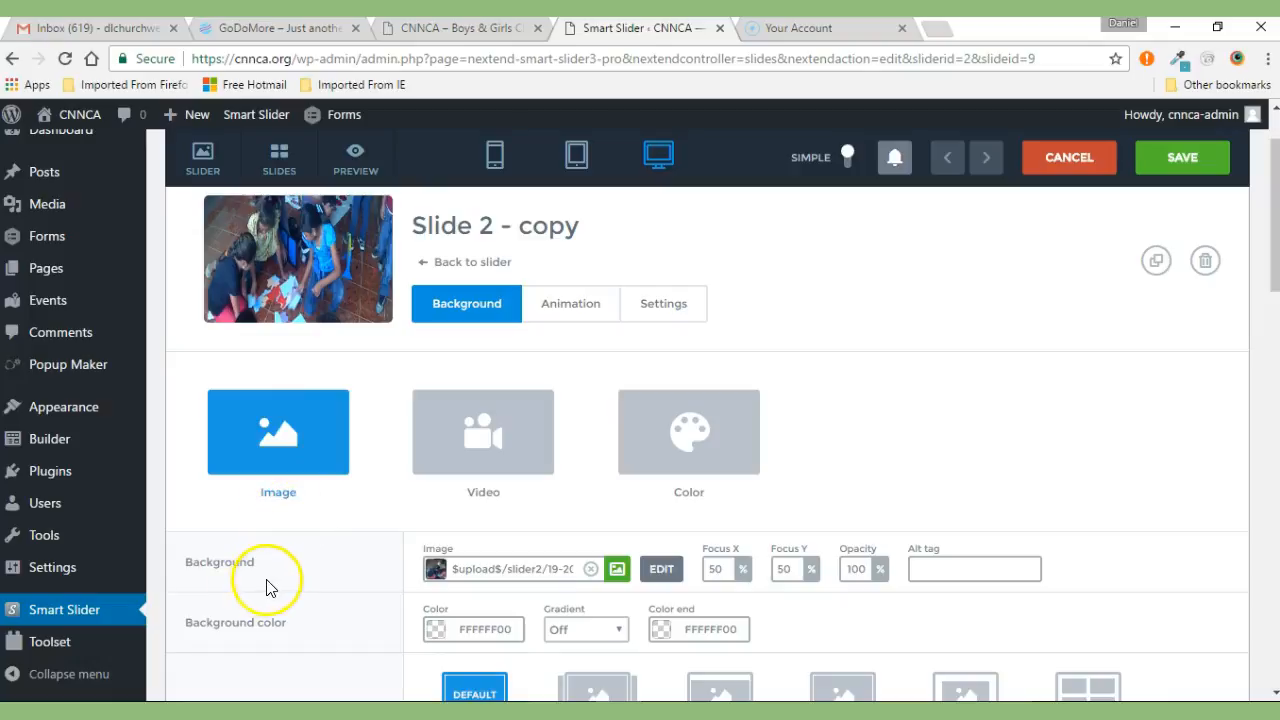
left_click(617, 569)
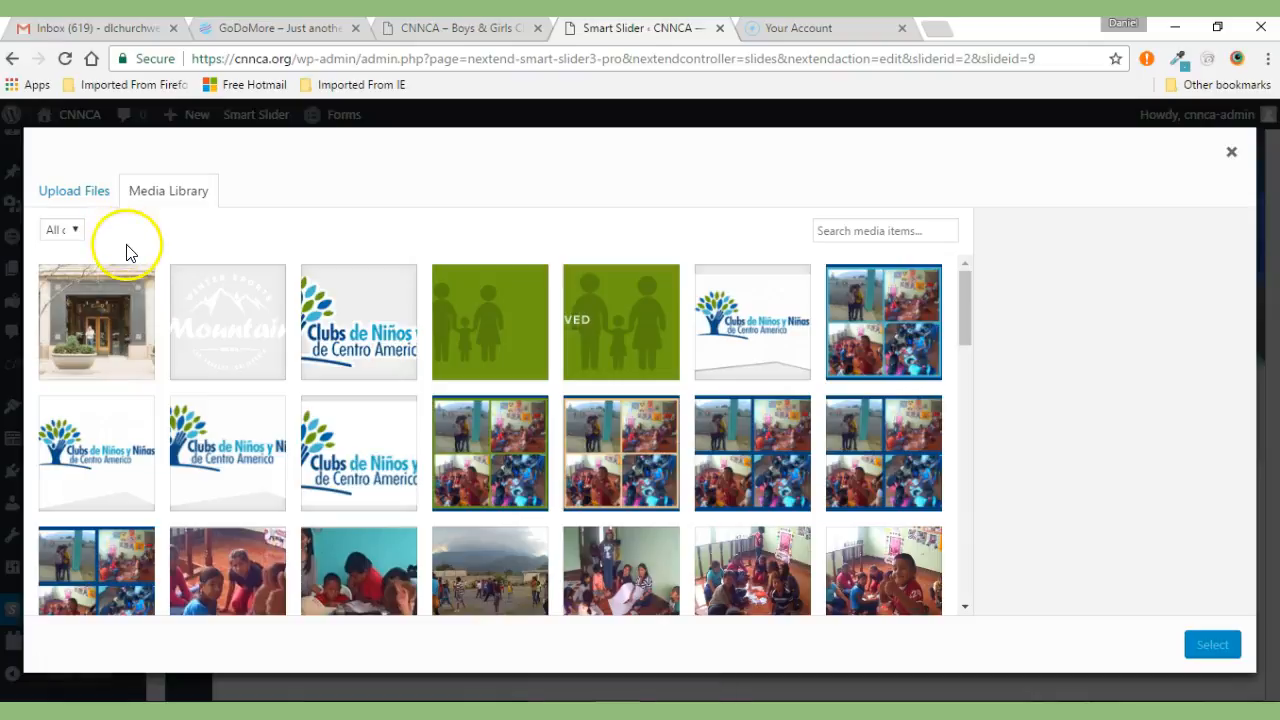
left_click(110, 316)
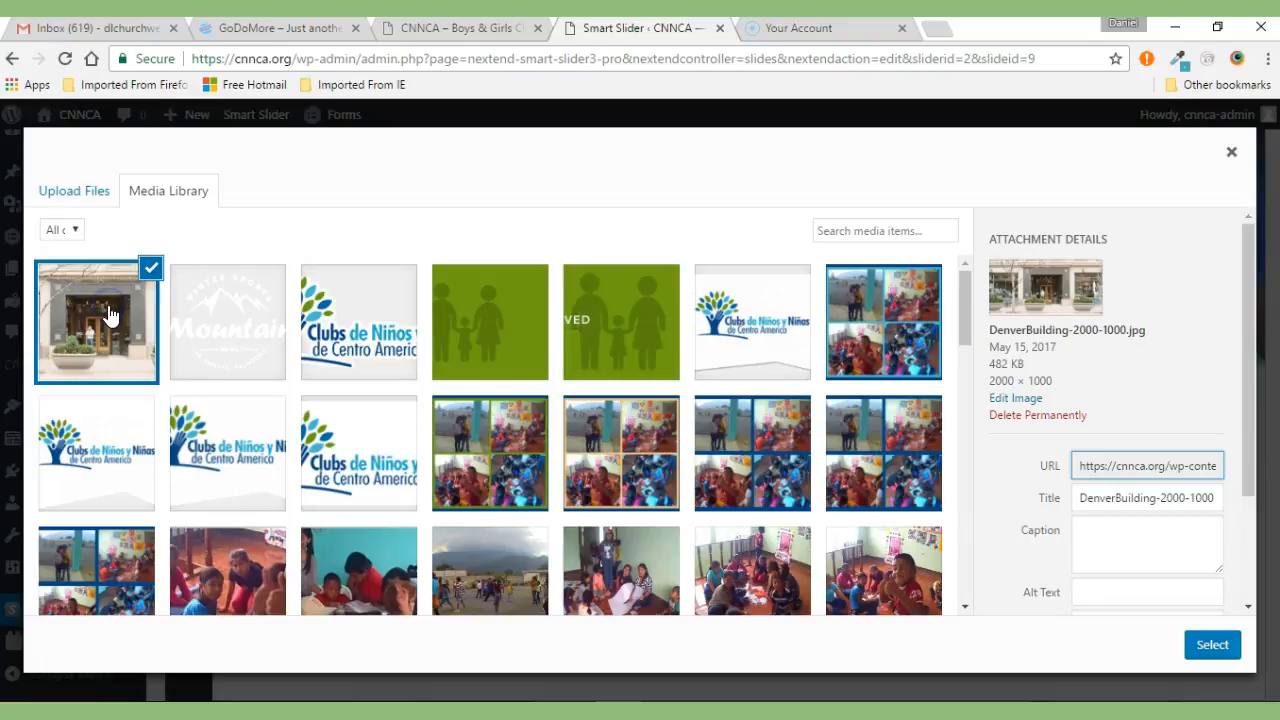
left_click(1211, 645)
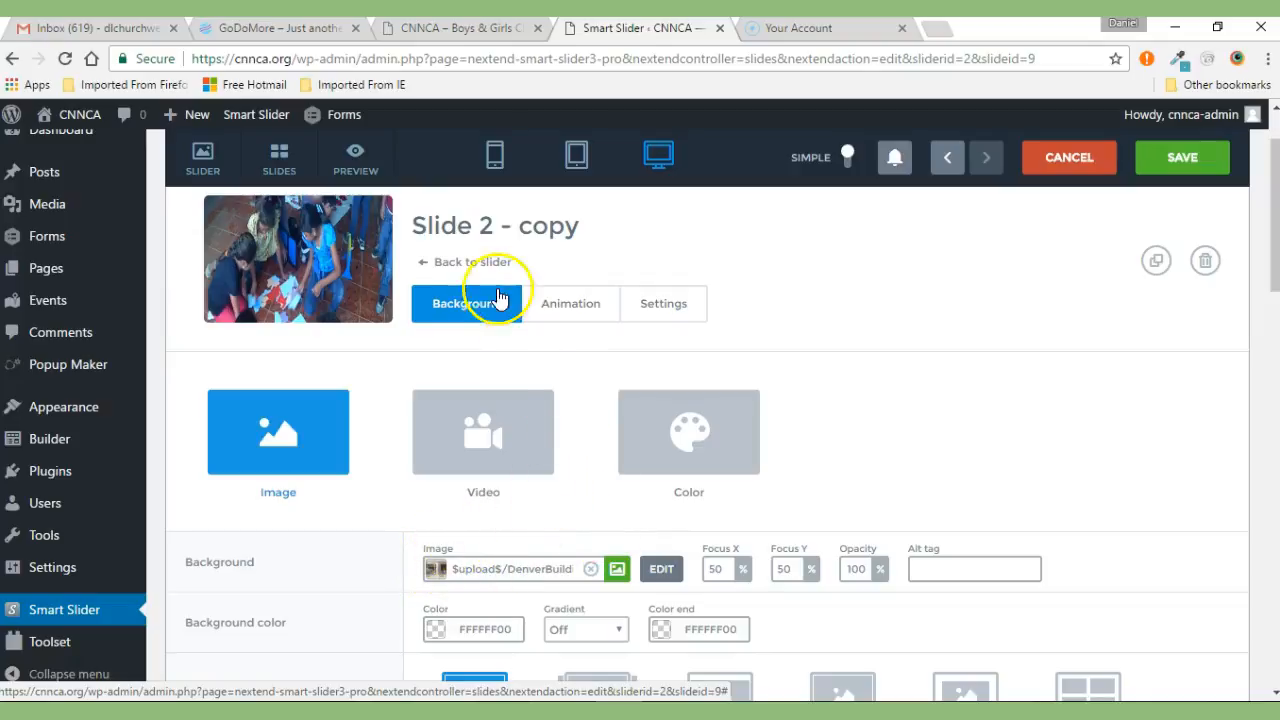
- Set the copied slide's thumbnail to the DenverBuilding-2000-1000 image from the media library
left_click(657, 303)
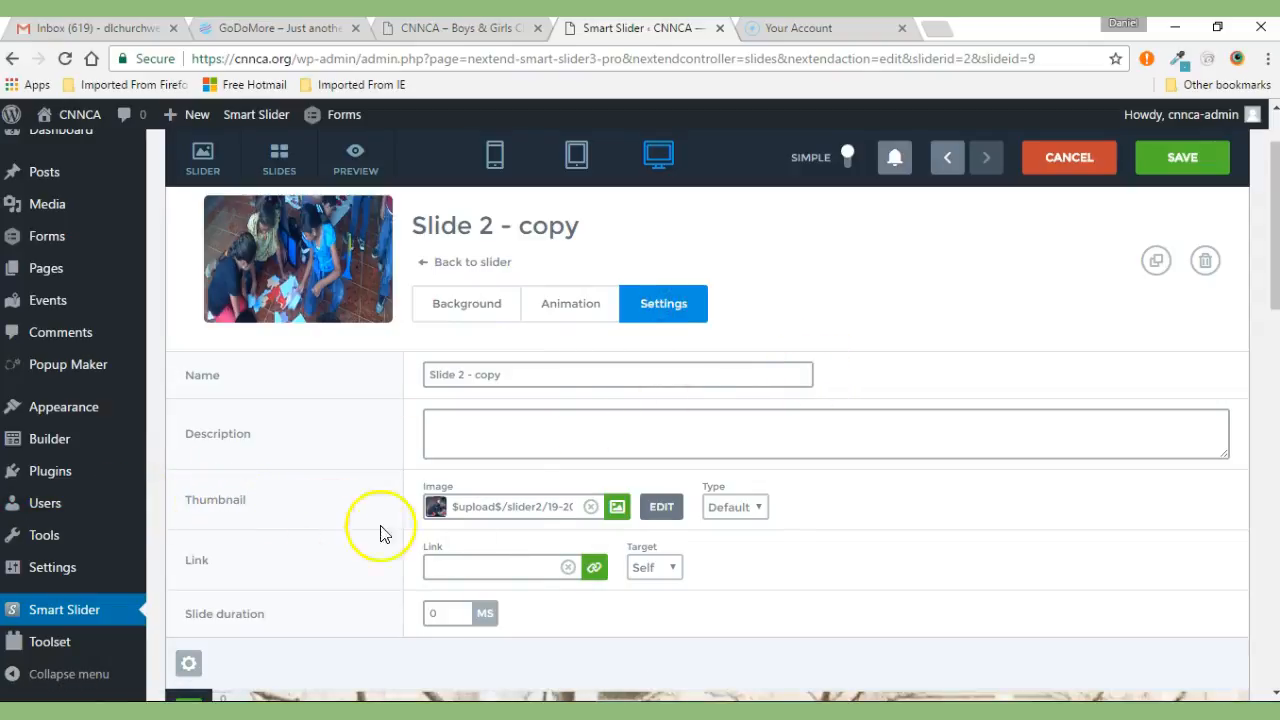
left_click(617, 511)
left_click(117, 312)
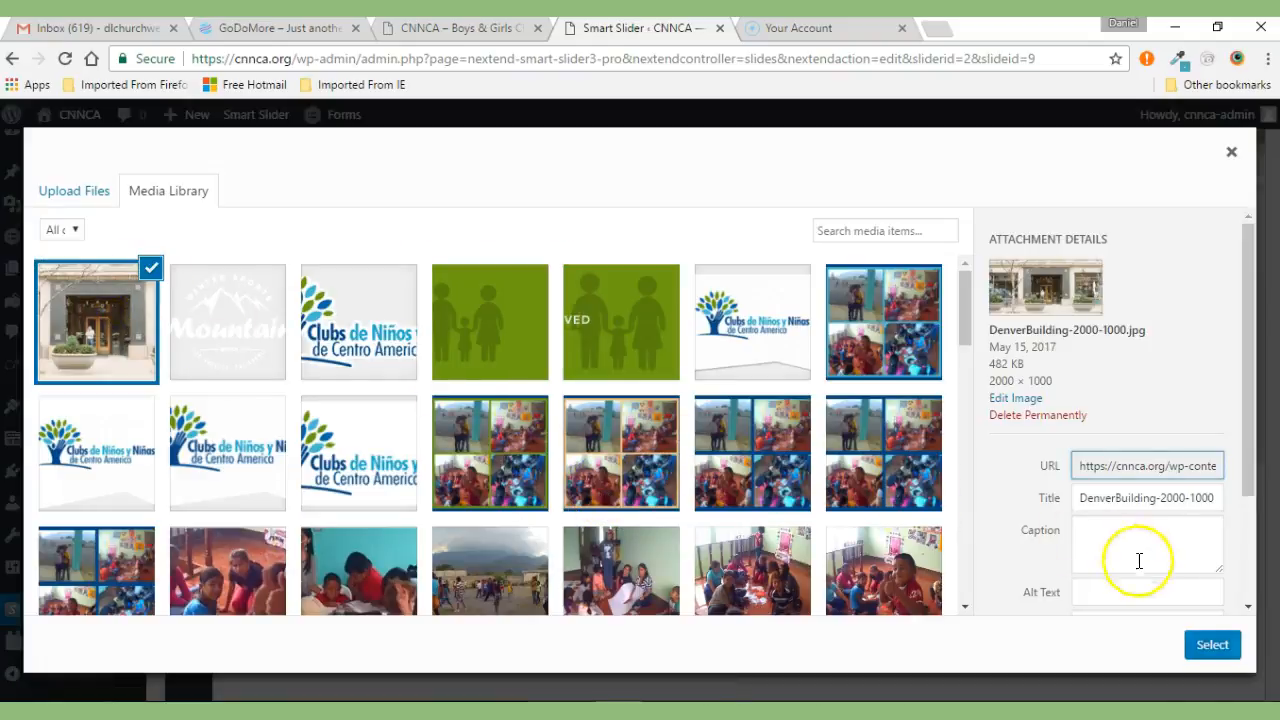
left_click(1205, 644)
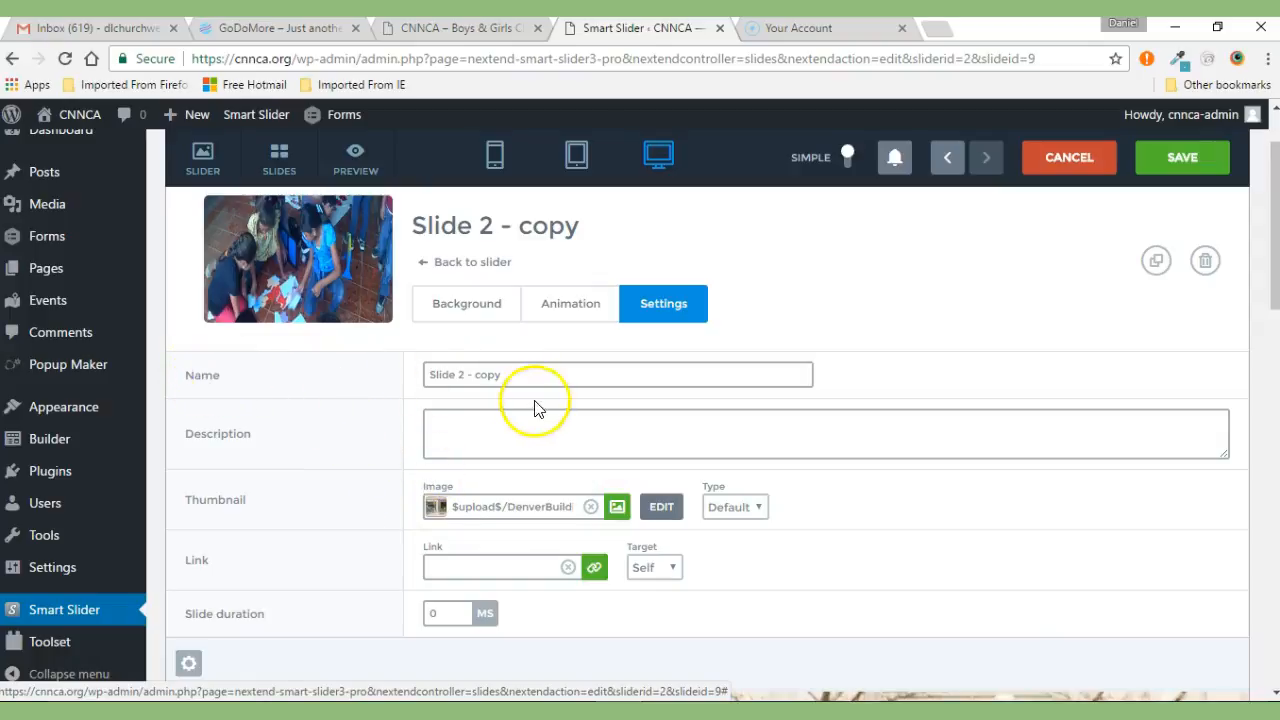
- Rename the copied slide as Slide 3, save it, and show its background settings
left_click(518, 374)
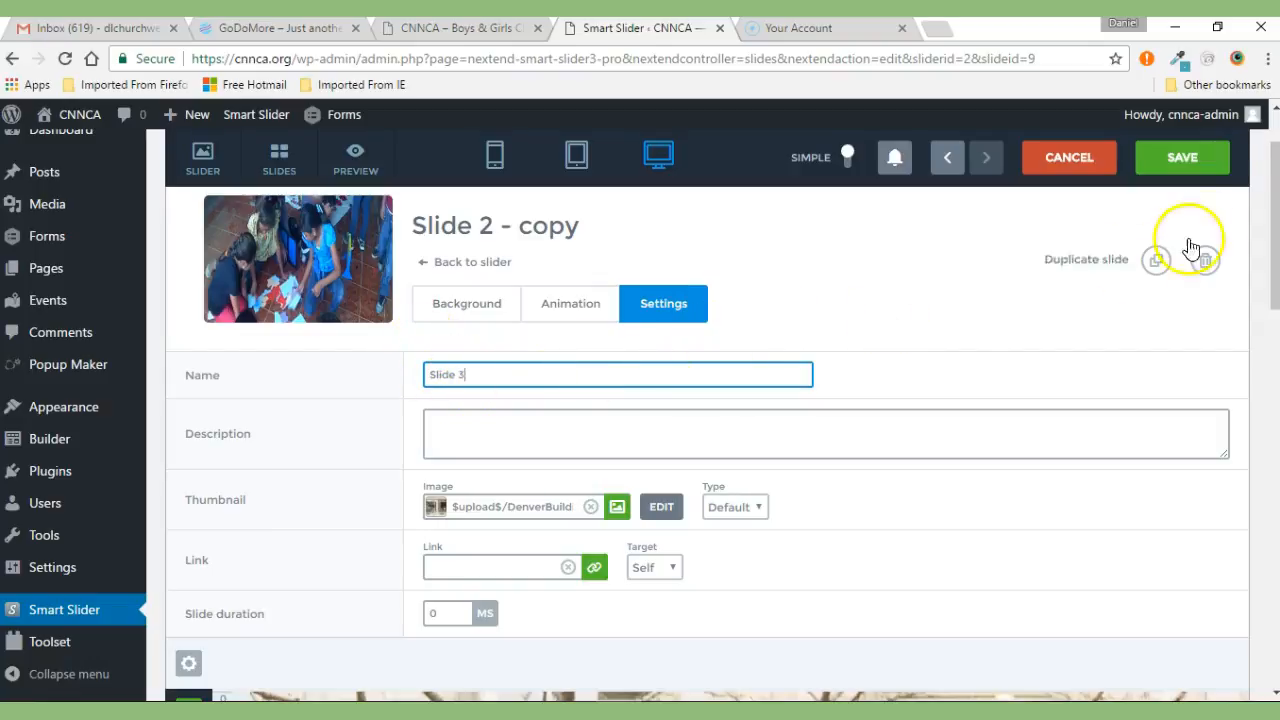
left_click(1183, 158)
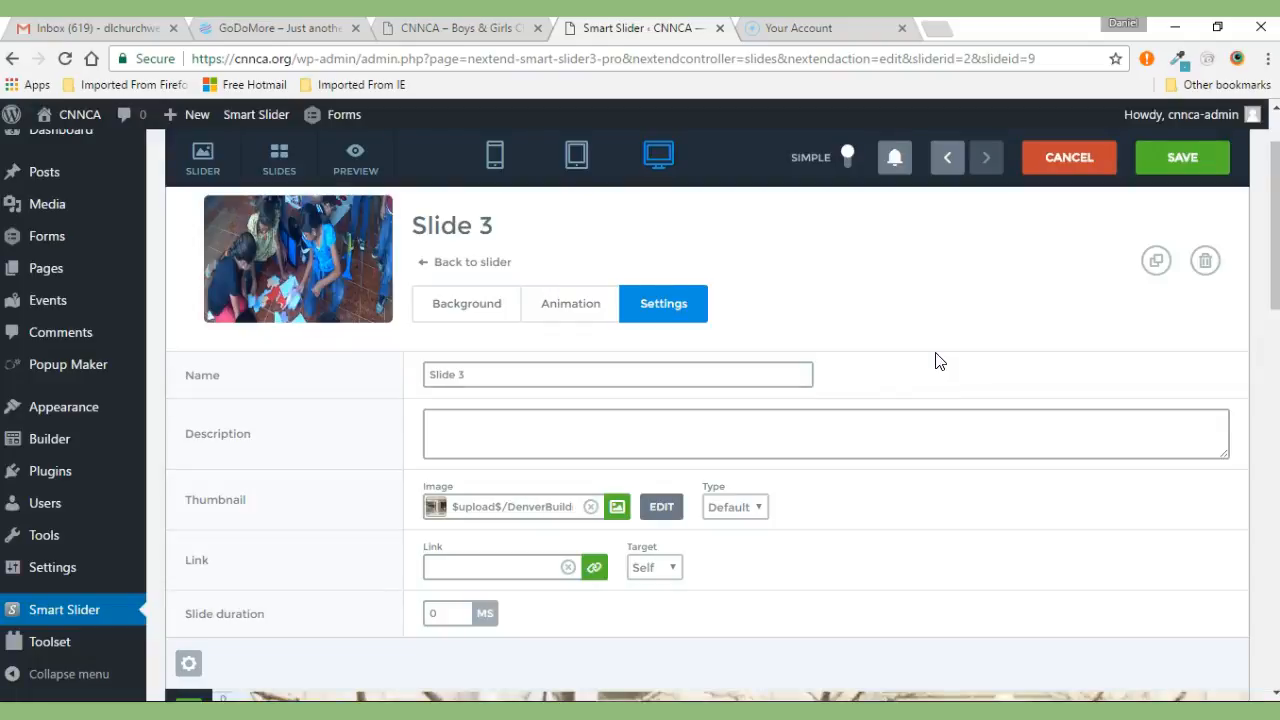
left_click(458, 304)
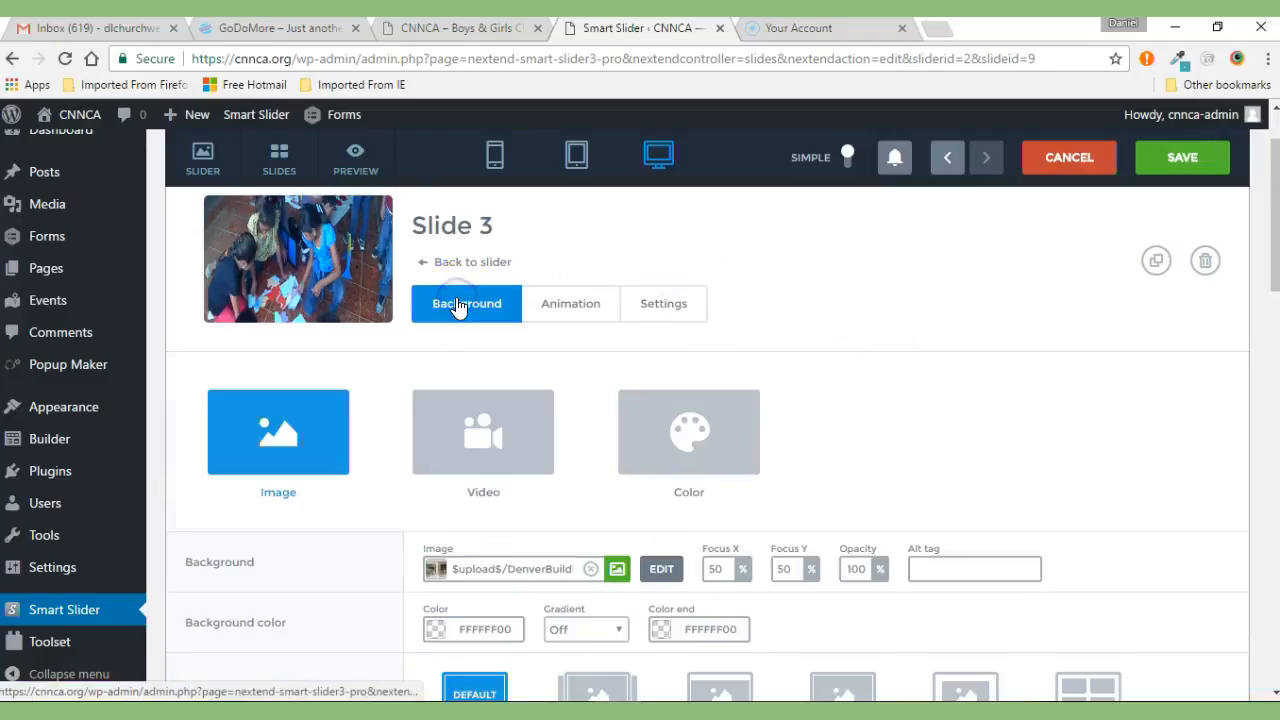
- Reload the live CNNCA home page, advance the slider to the third slide, and return to the Slide 3 editor
left_click(443, 32)
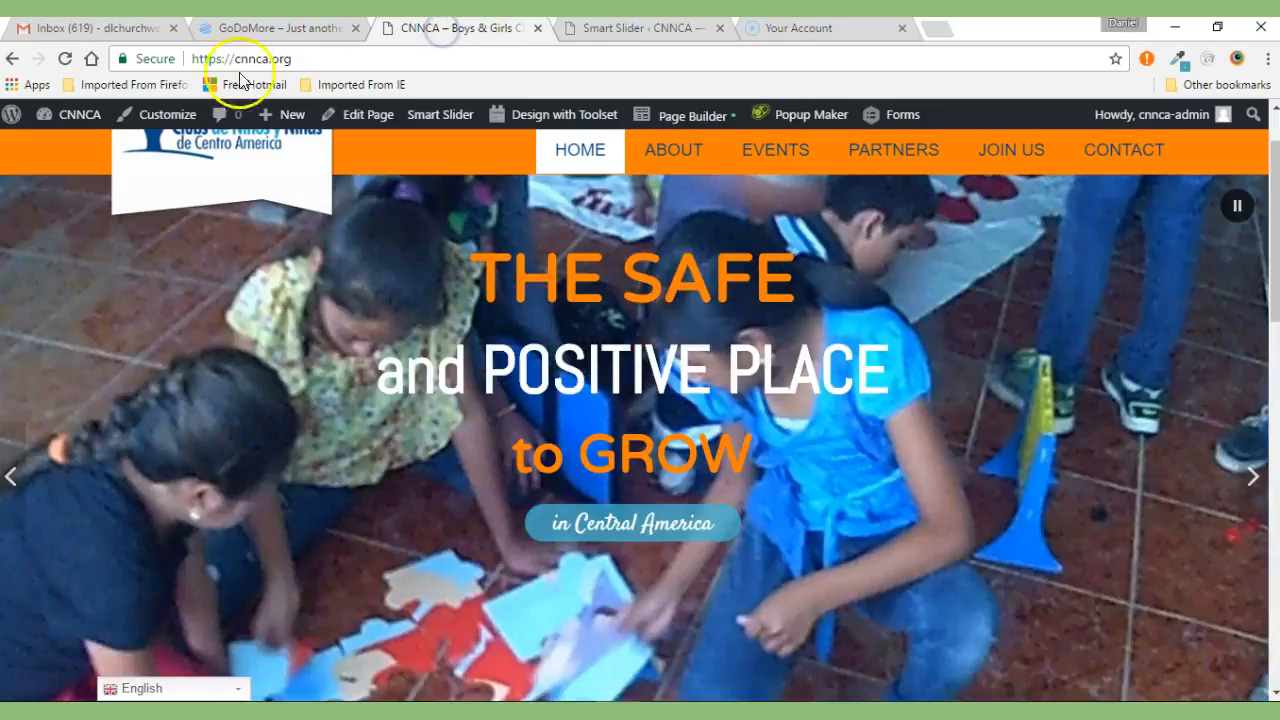
left_click(65, 60)
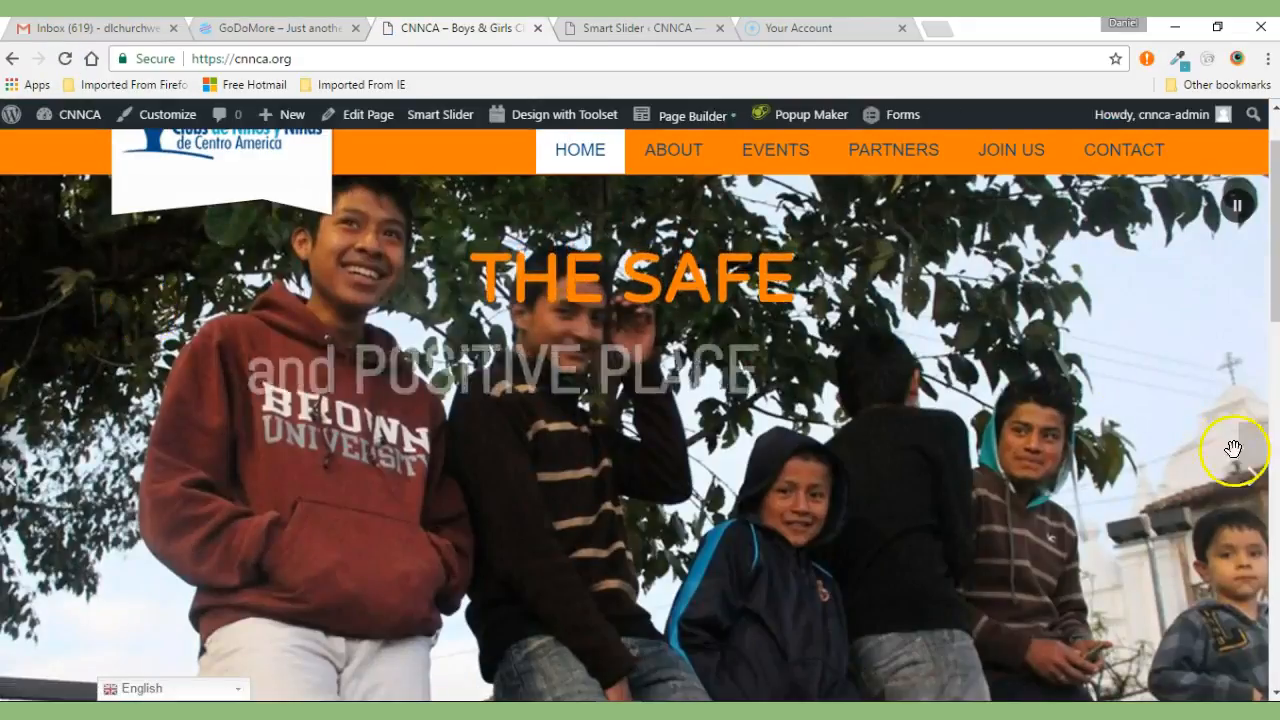
left_click(1253, 478)
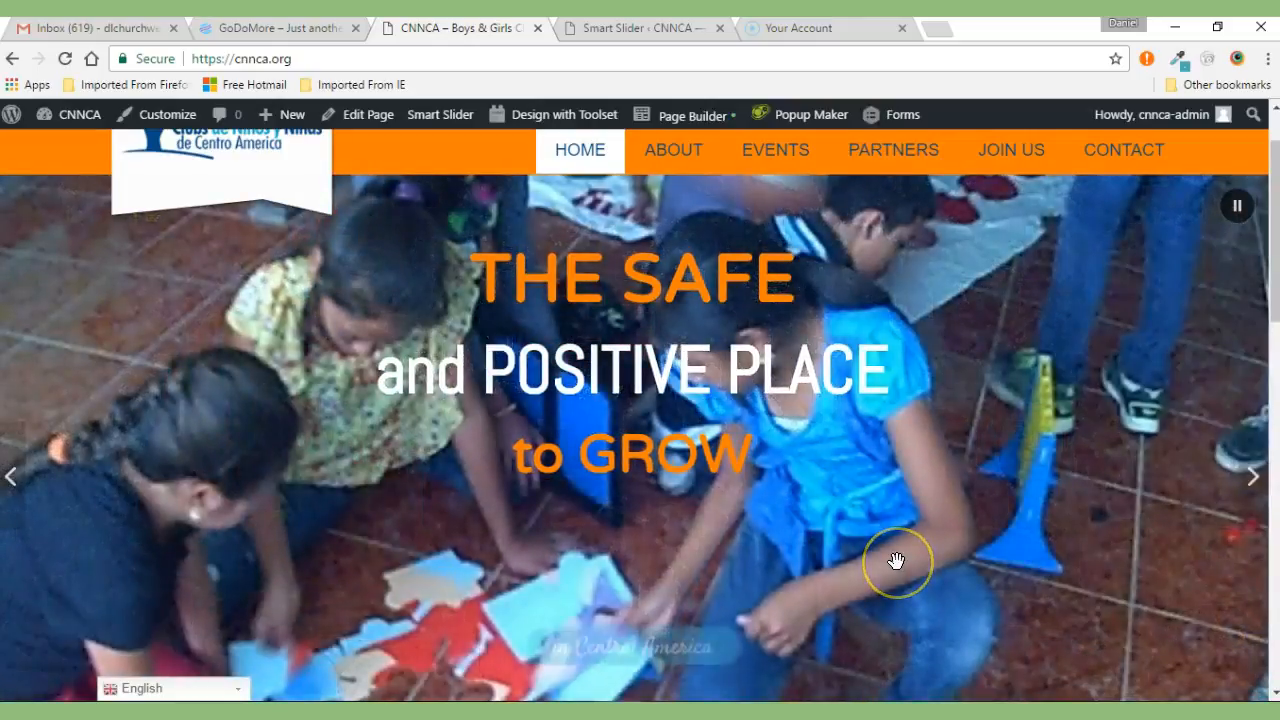
left_click(1250, 480)
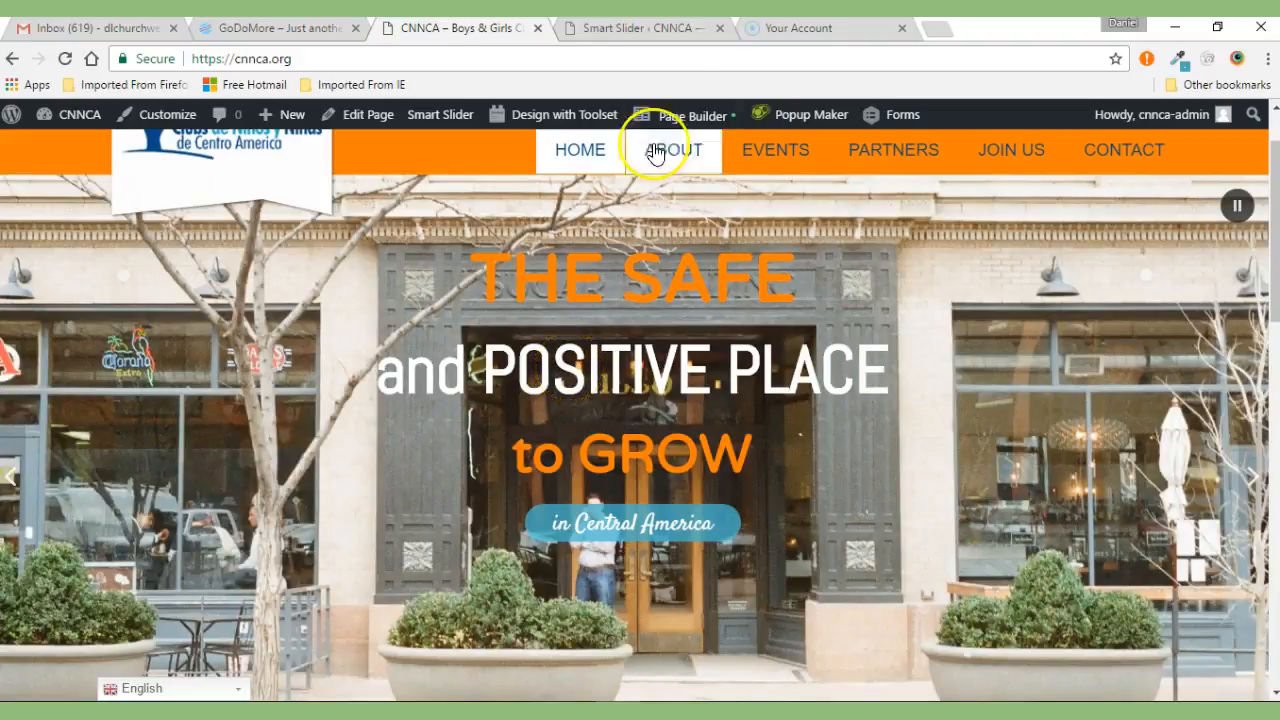
left_click(621, 30)
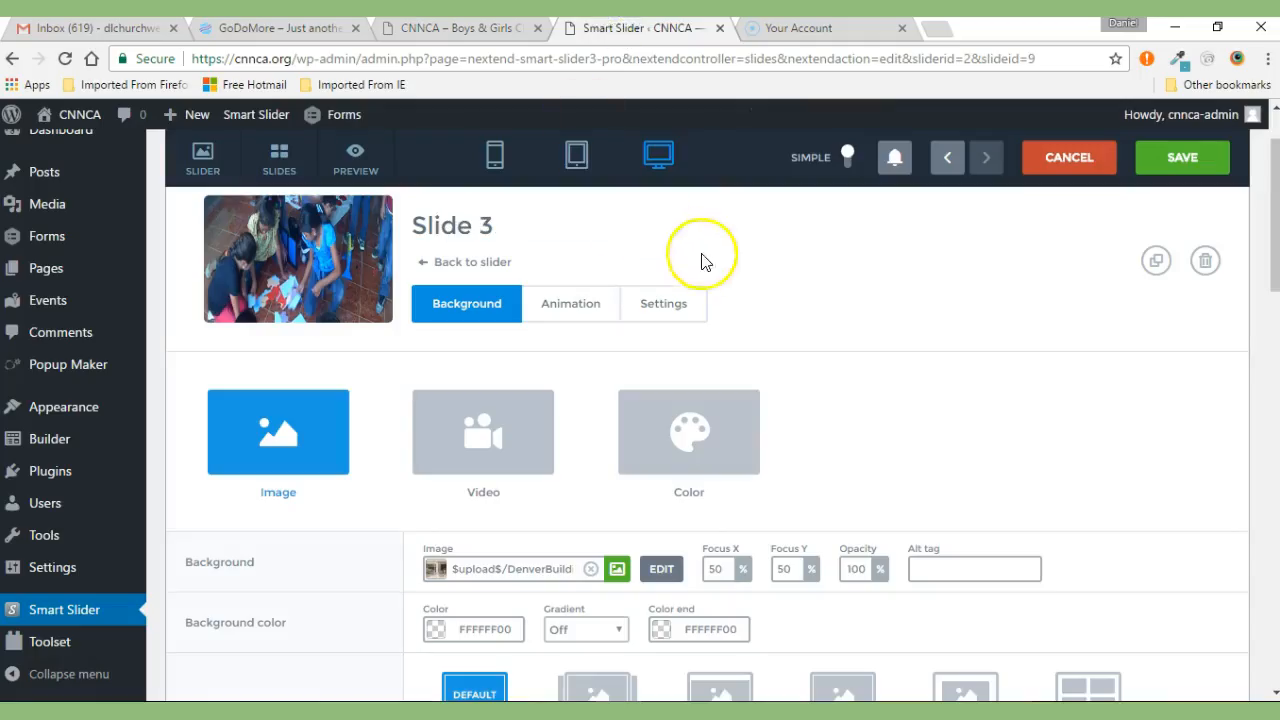
- Go back to the Home Slider overview, delete Slide 3, and save the slider
left_click(453, 264)
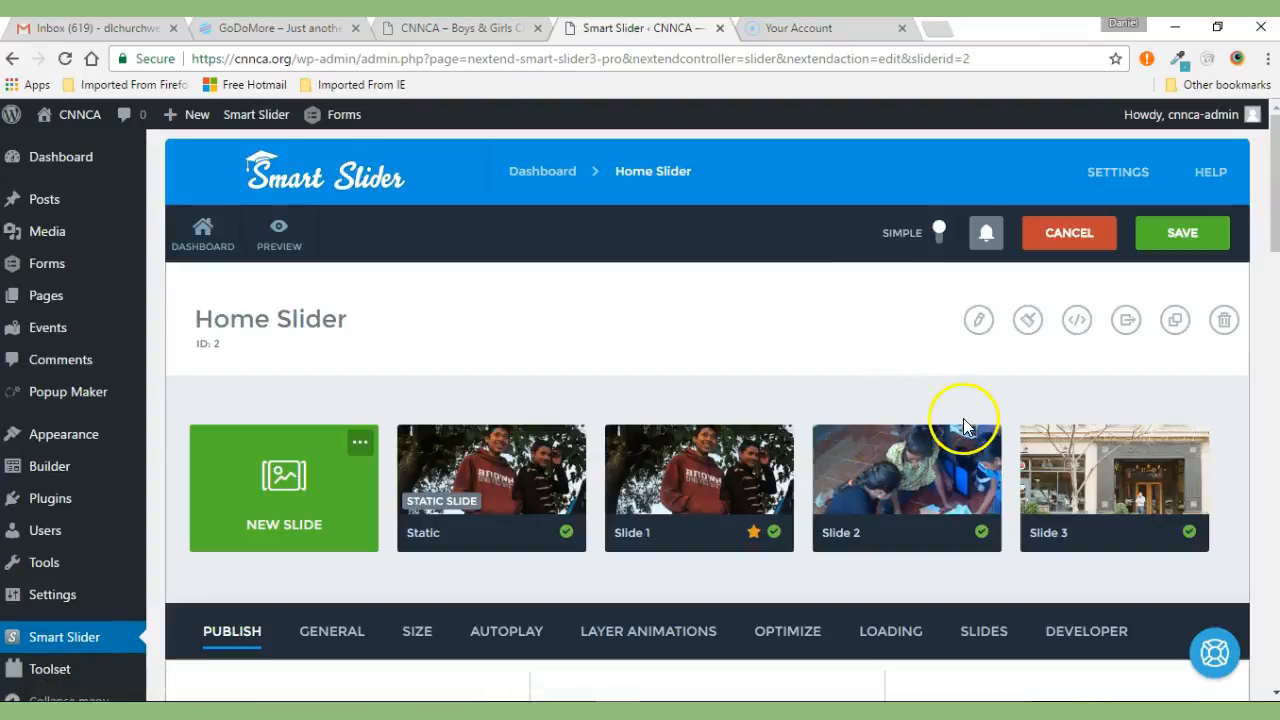
mouse_move(1066, 477)
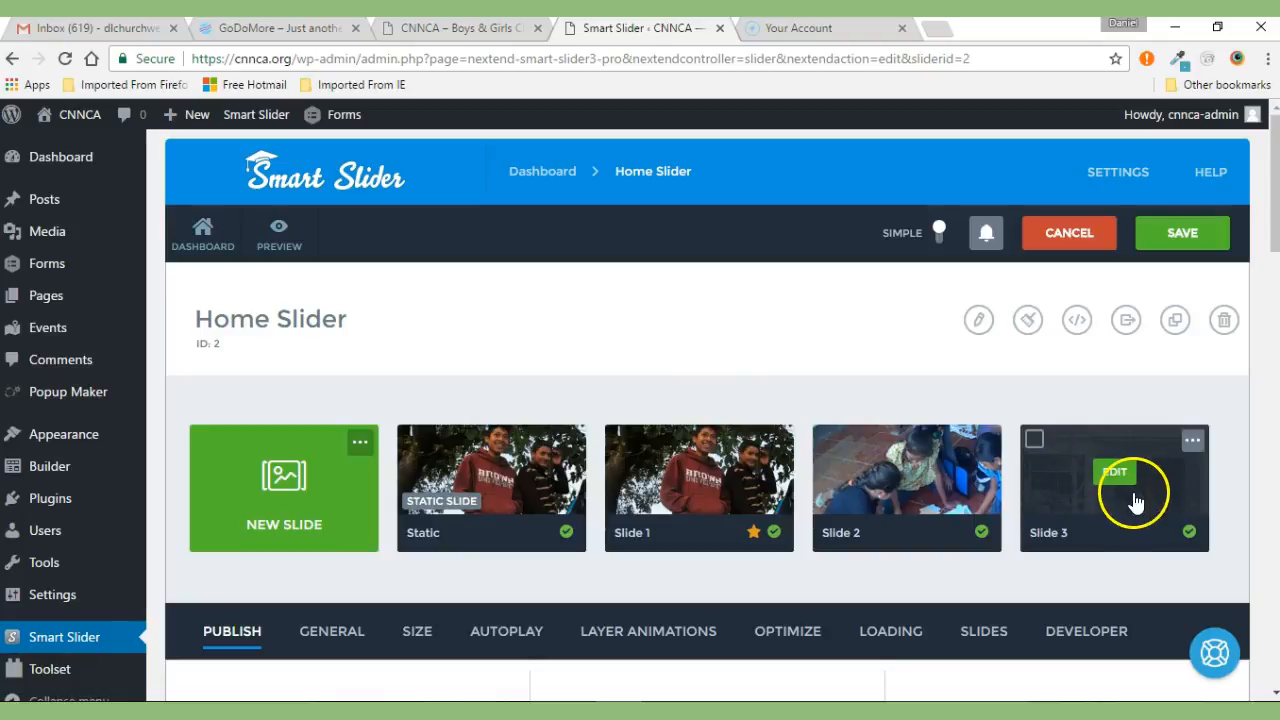
left_click(1192, 441)
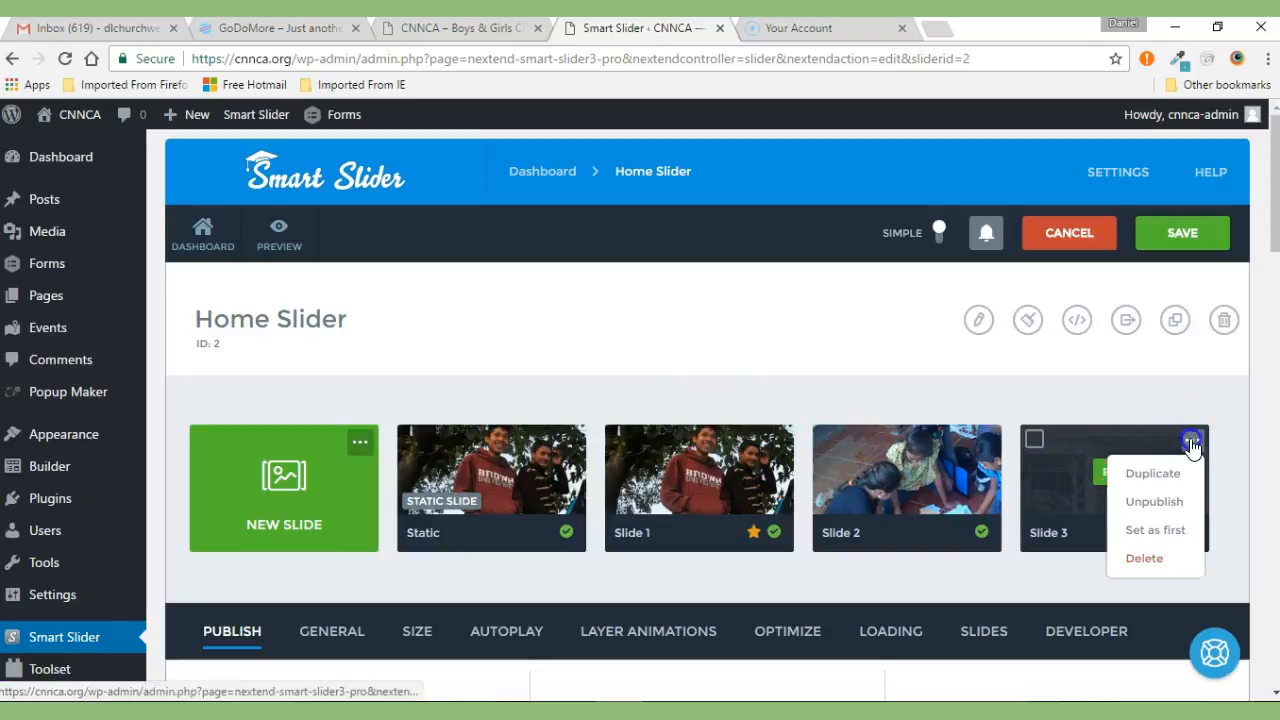
left_click(1144, 560)
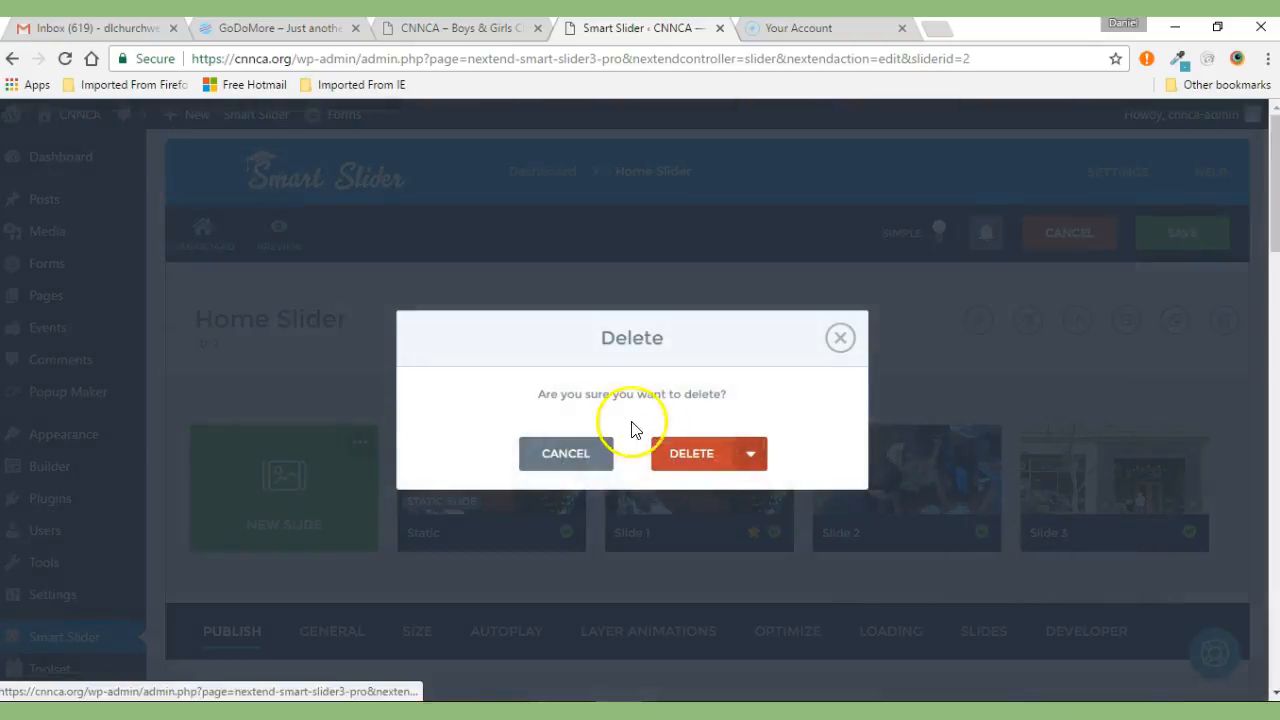
left_click(689, 452)
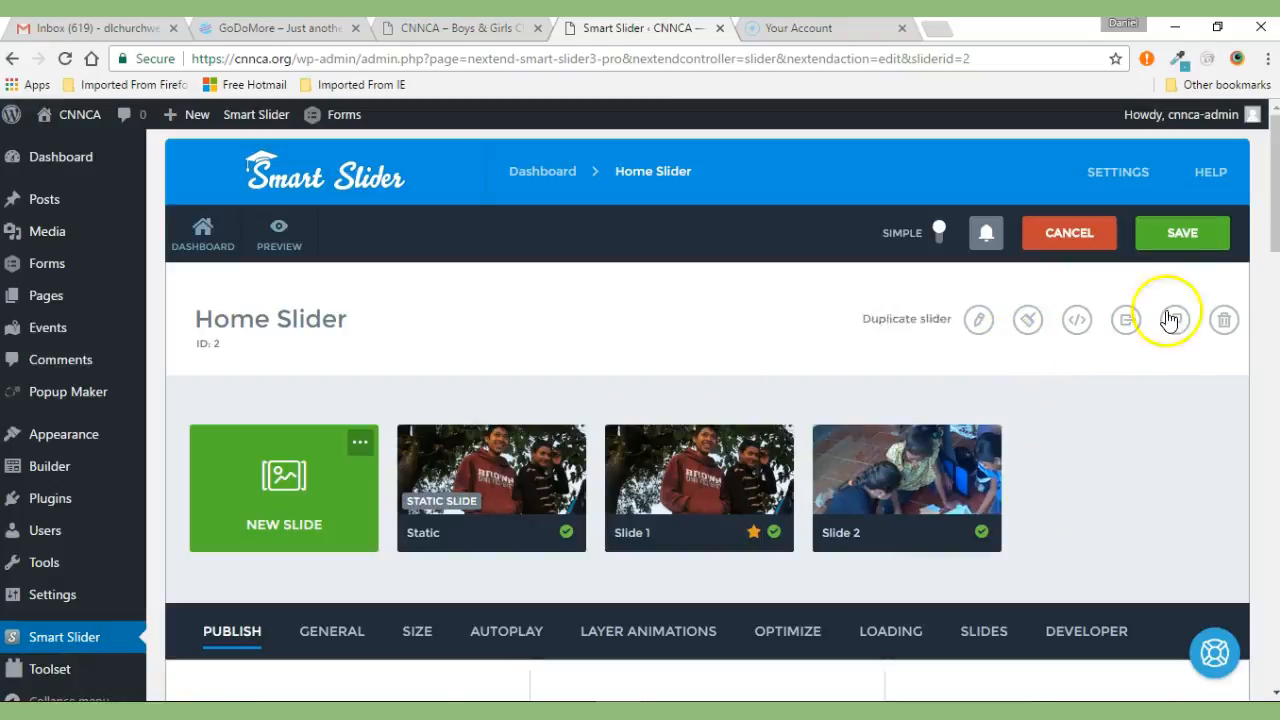
left_click(1175, 236)
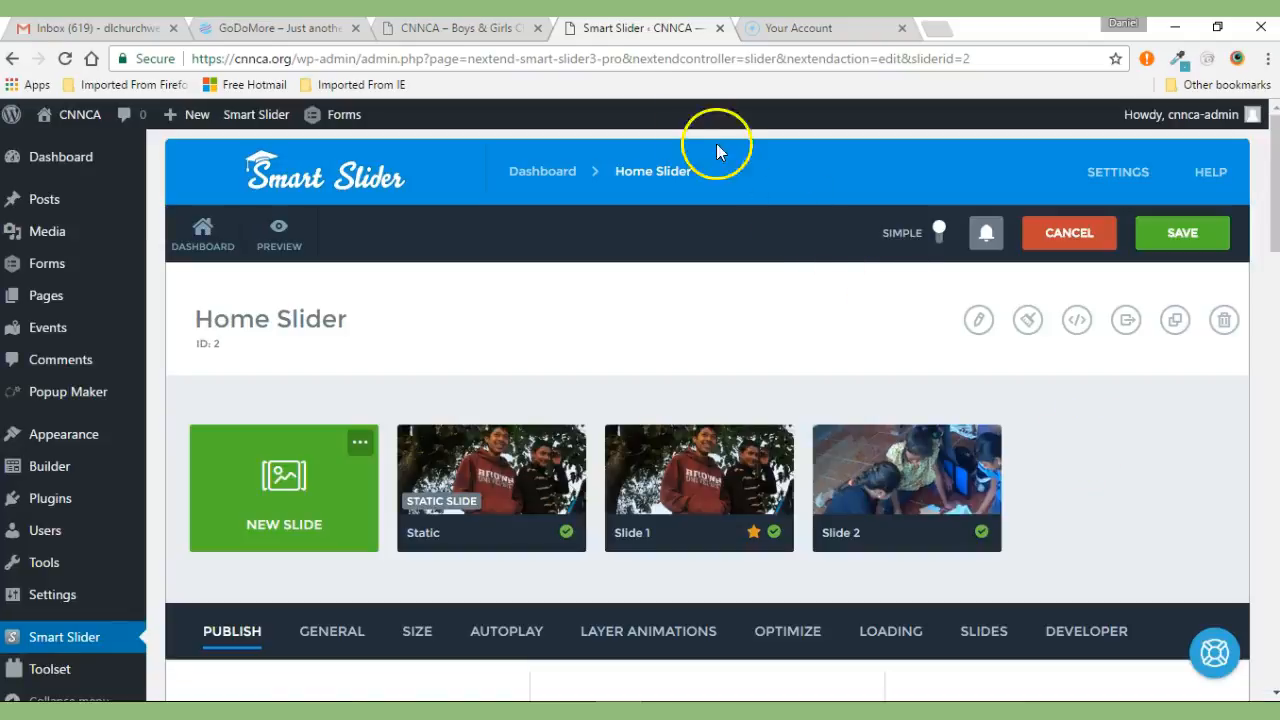
- Reload the live CNNCA home page and cycle through the slider's slides to check the deletion
left_click(427, 27)
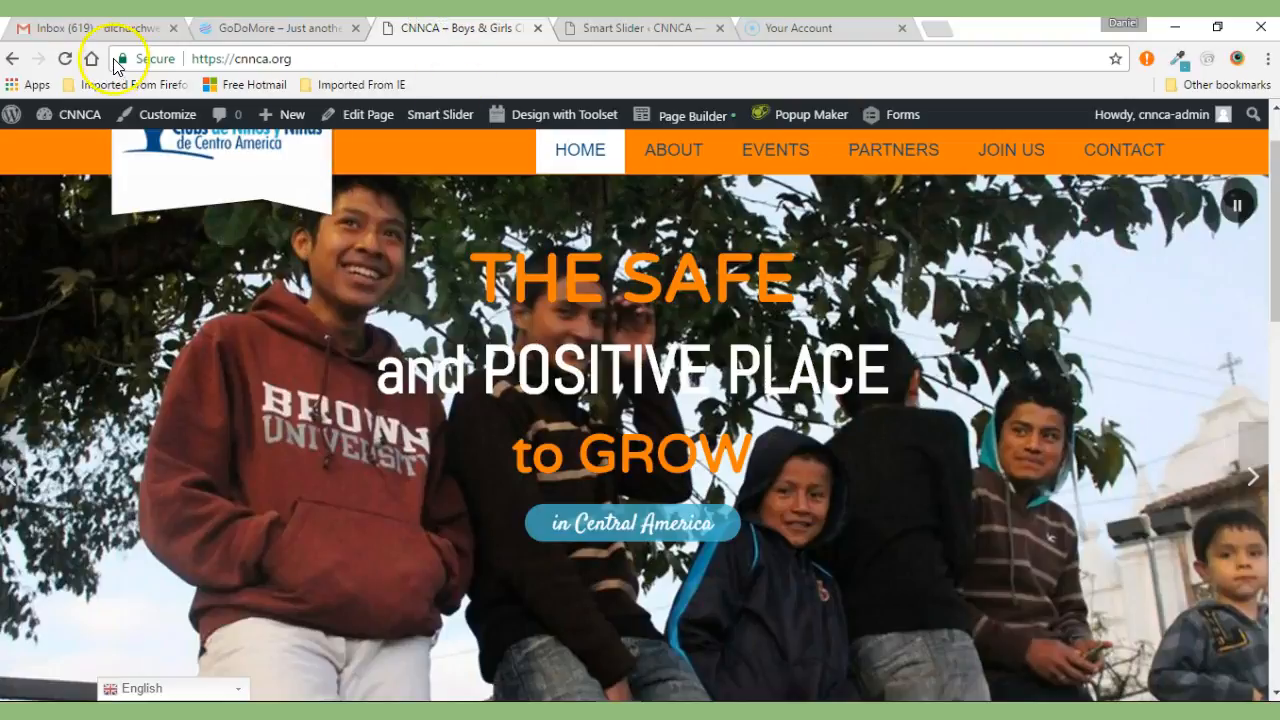
left_click(65, 59)
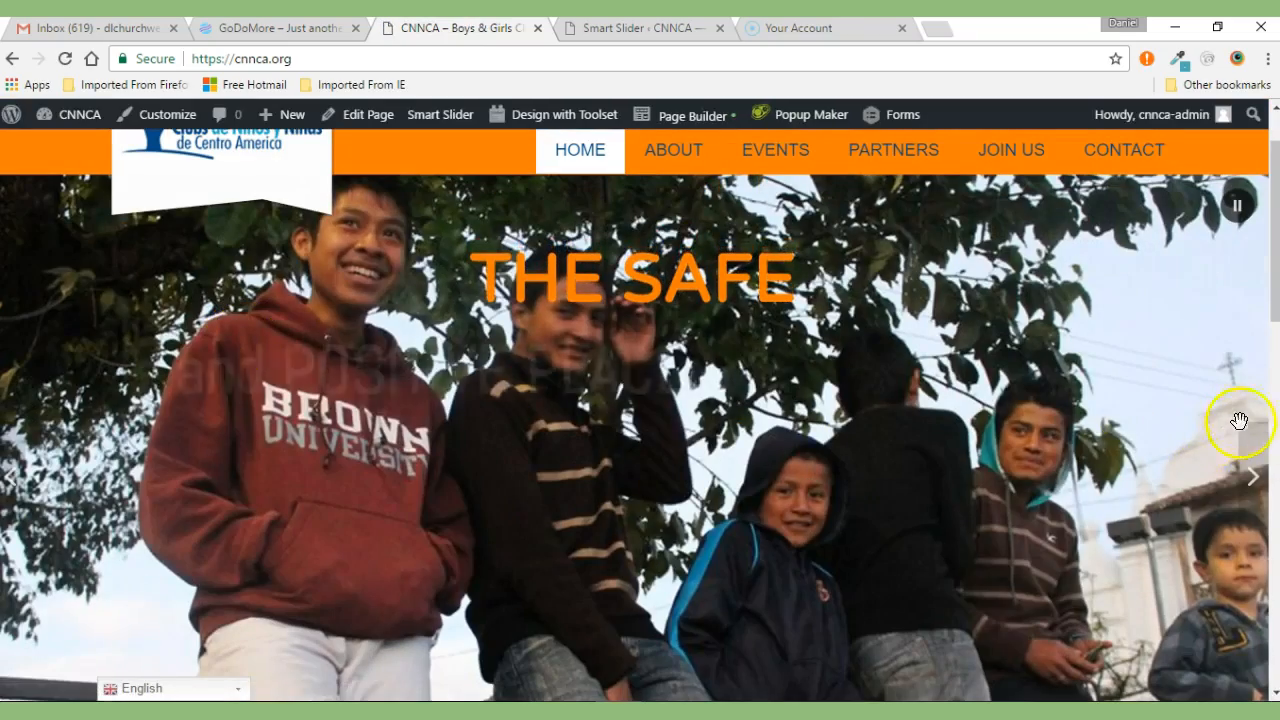
left_click(1252, 479)
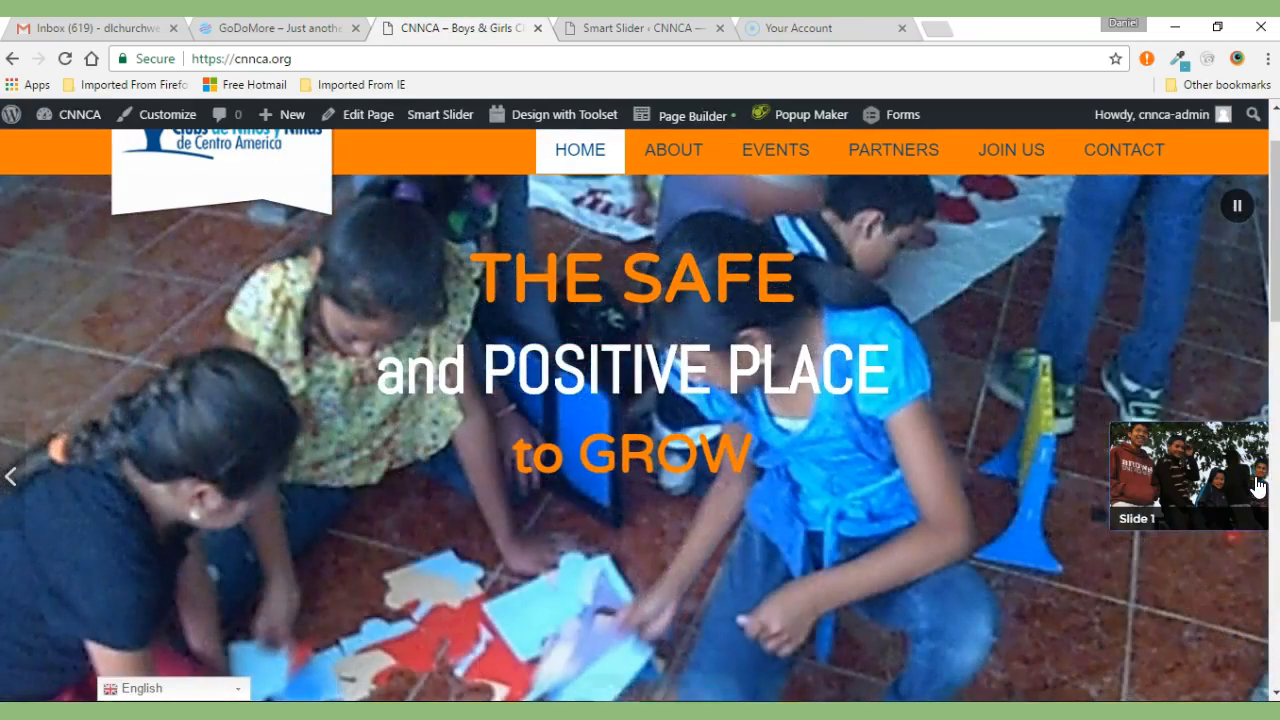
left_click(1258, 485)
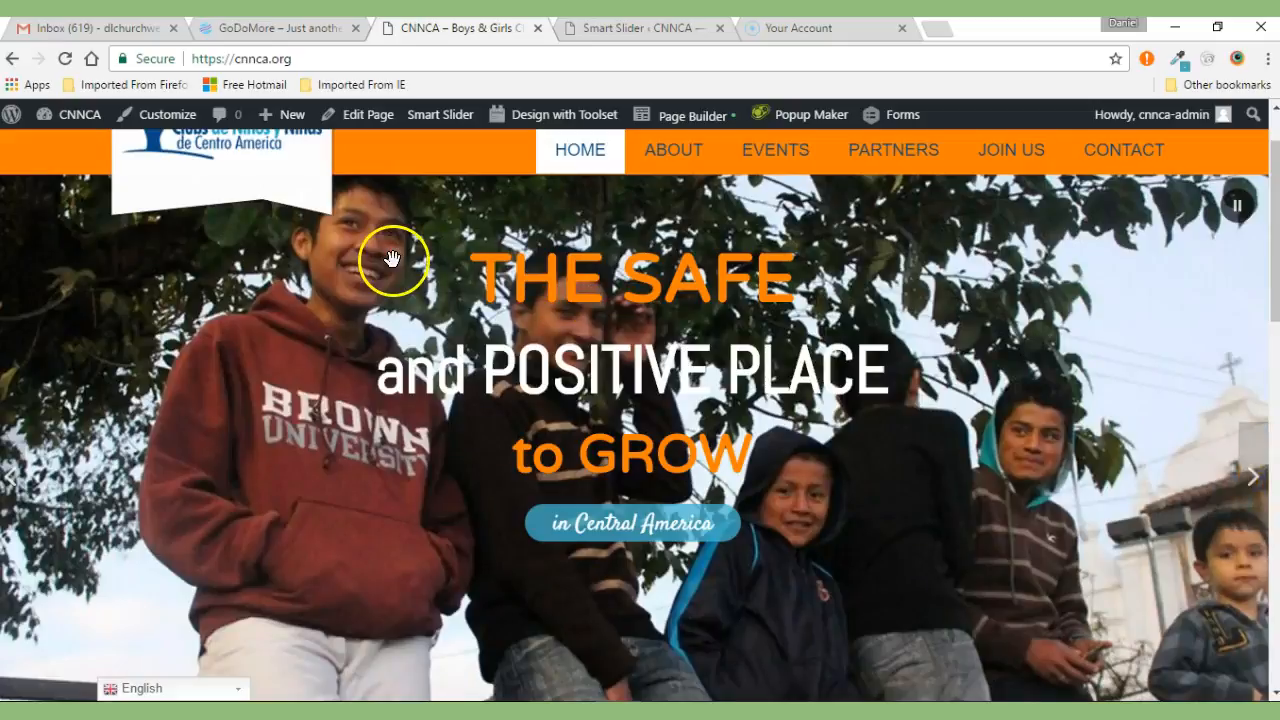